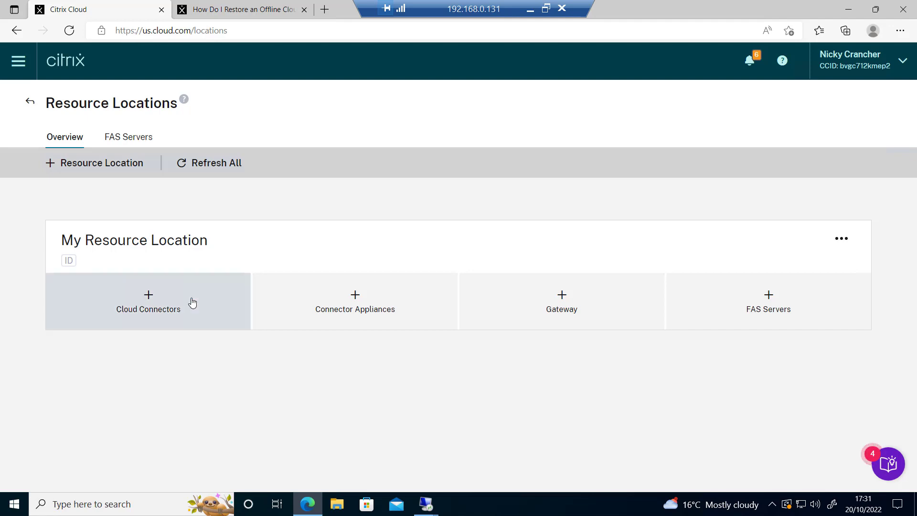
Step: Download the cwcconnector.exe Cloud Connector installer, then switch to the 192.168.0.169 remote server session
{"action": "left_click", "coordinate": [154, 306]}
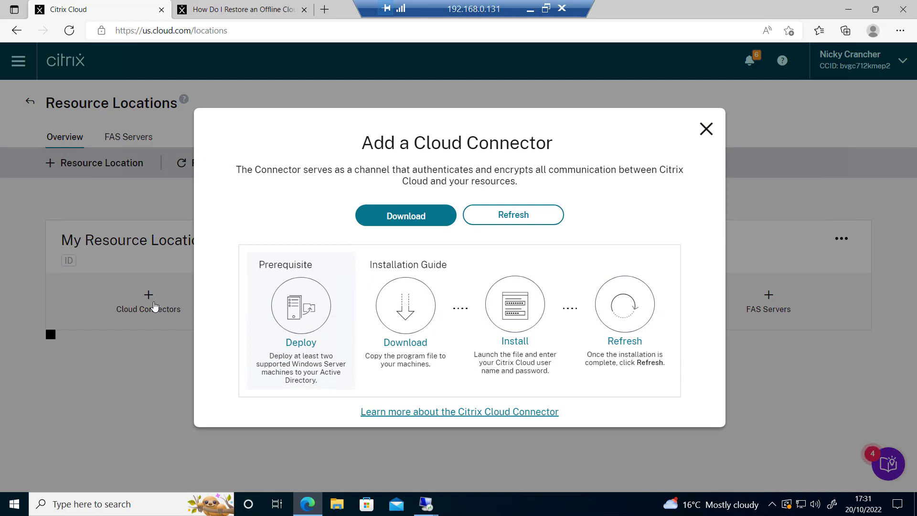
{"action": "left_click", "coordinate": [405, 216]}
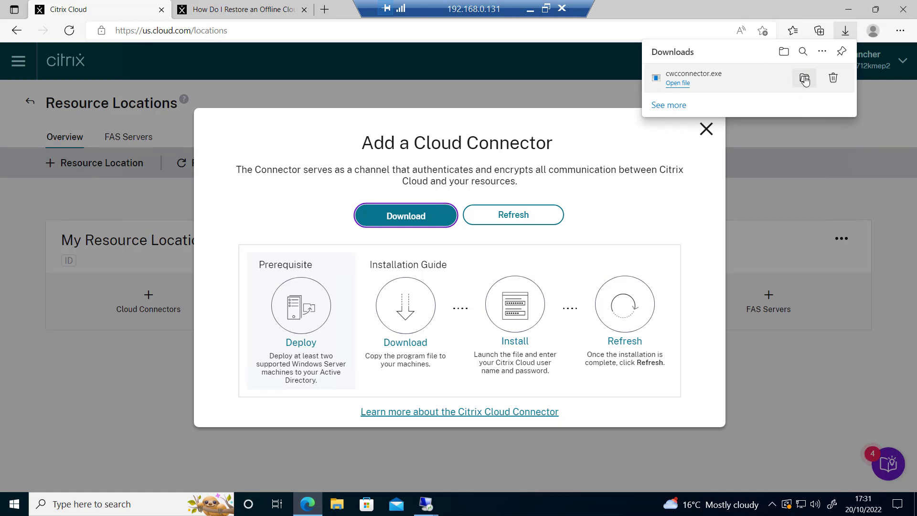
{"action": "left_click", "coordinate": [803, 78]}
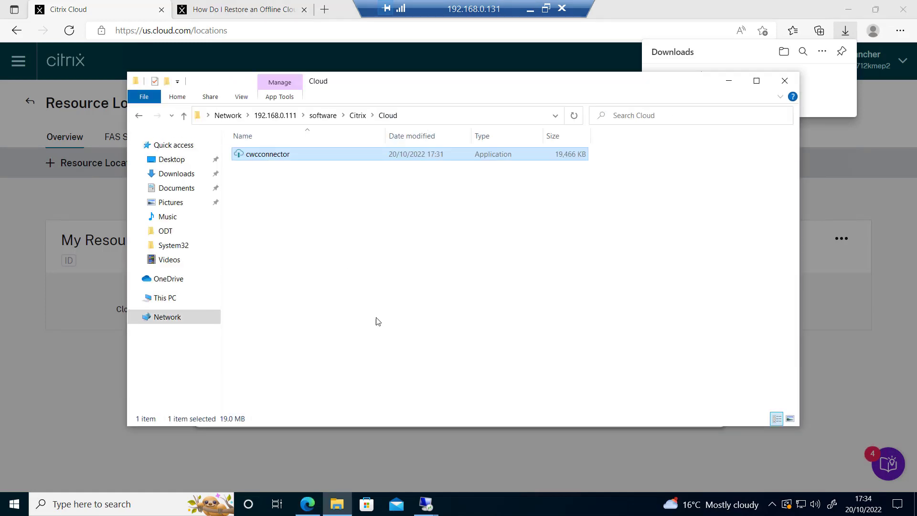
{"action": "mouse_move", "coordinate": [423, 506]}
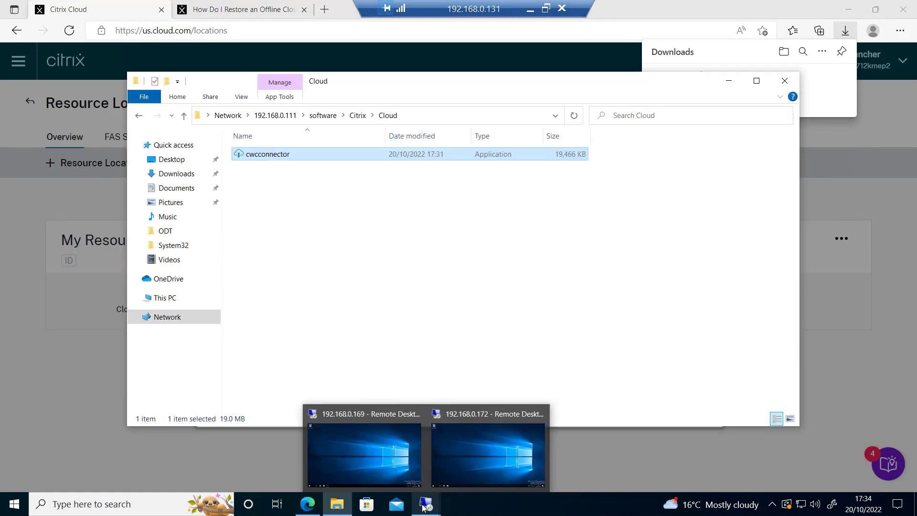
{"action": "left_click", "coordinate": [383, 437]}
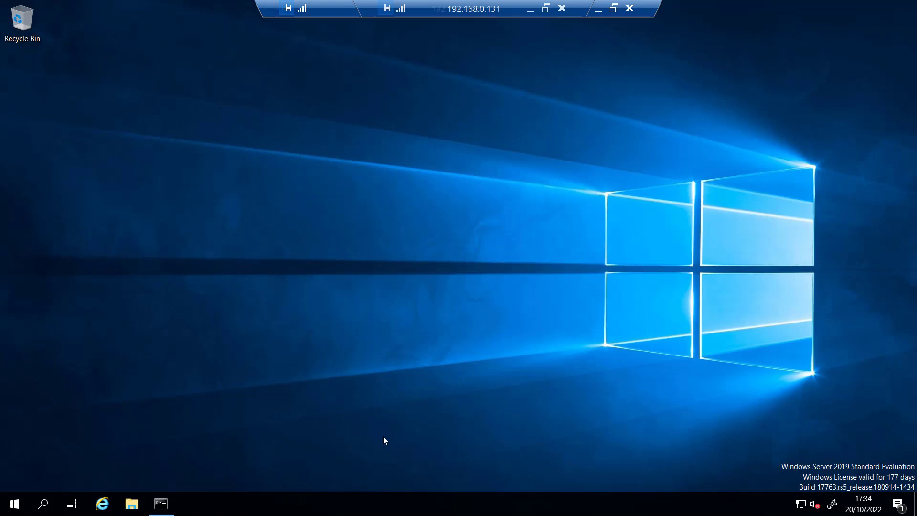
Step: Browse to C:\Install in File Explorer and launch the cwcconnector installer
{"action": "left_click", "coordinate": [132, 503]}
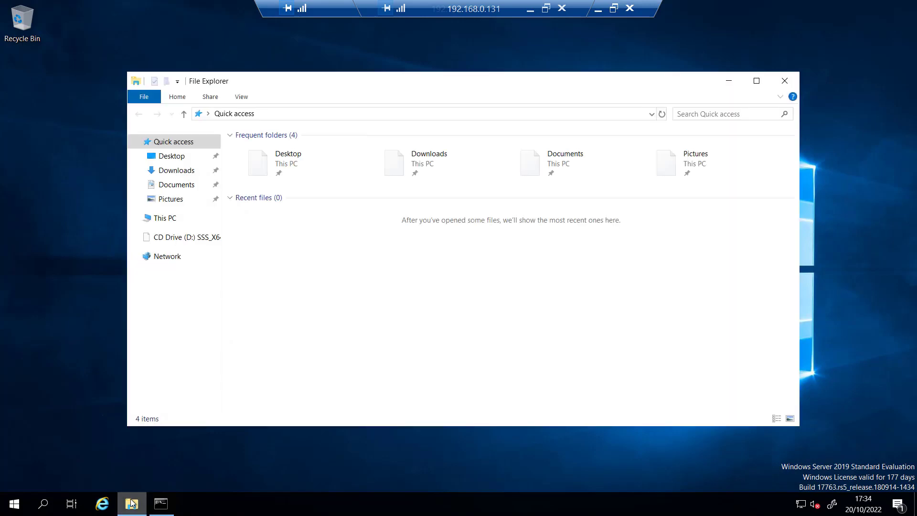
{"action": "left_click", "coordinate": [464, 114]}
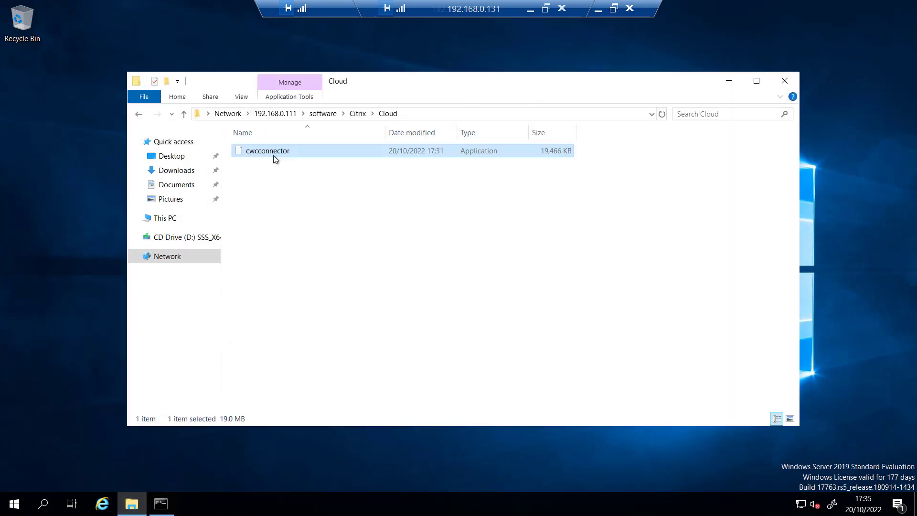
{"action": "key", "text": "super+e"}
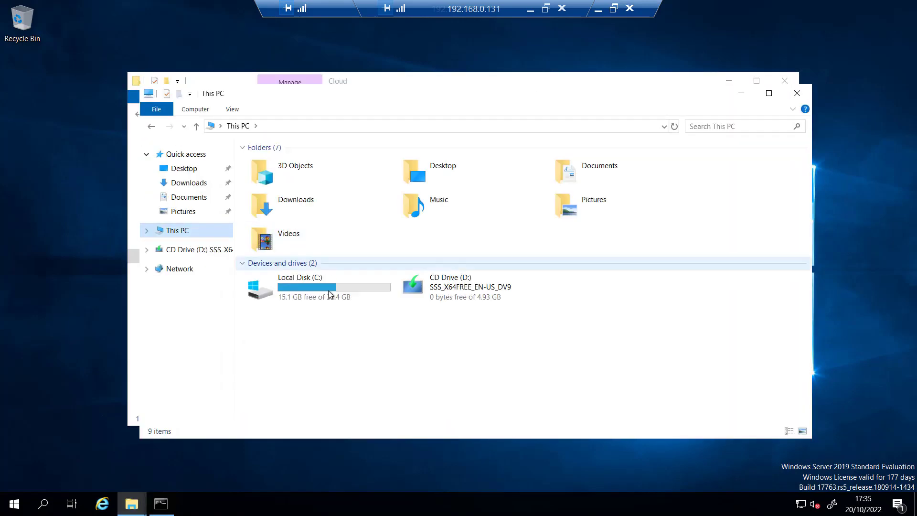
{"action": "double_click", "coordinate": [330, 290]}
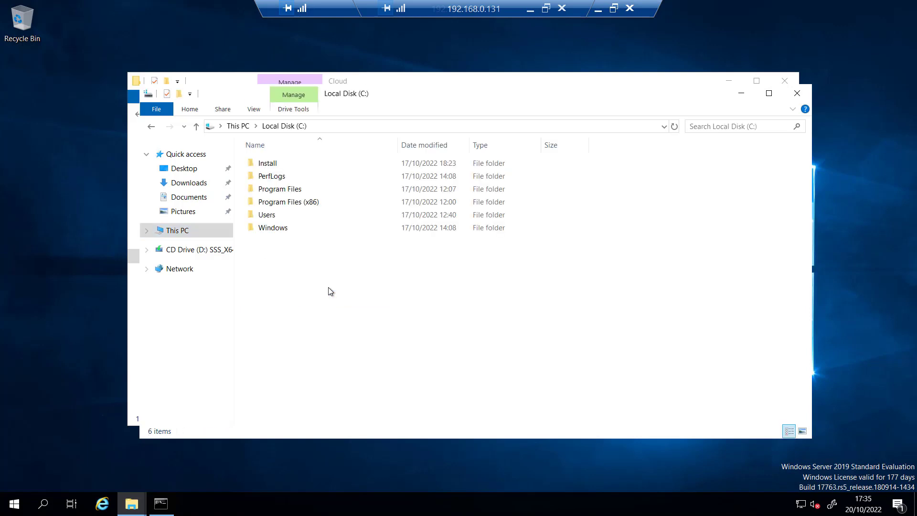
{"action": "double_click", "coordinate": [269, 164]}
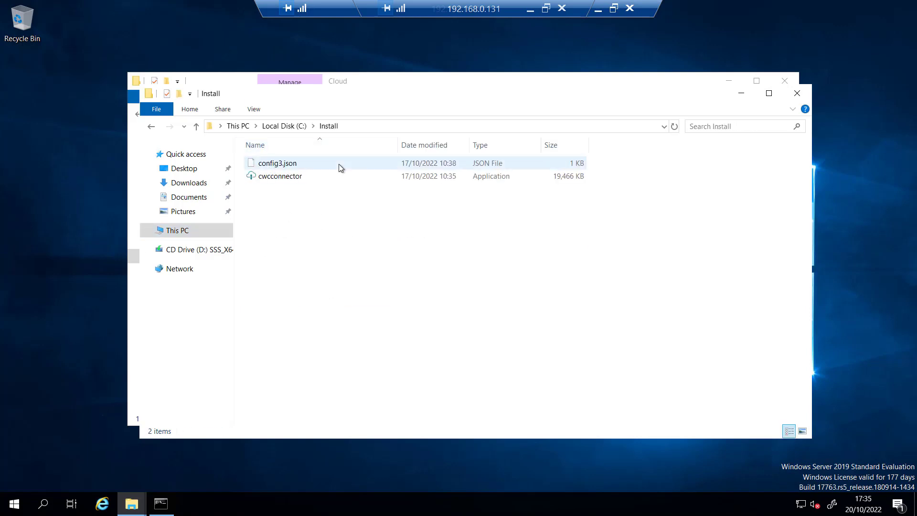
{"action": "left_click", "coordinate": [286, 180]}
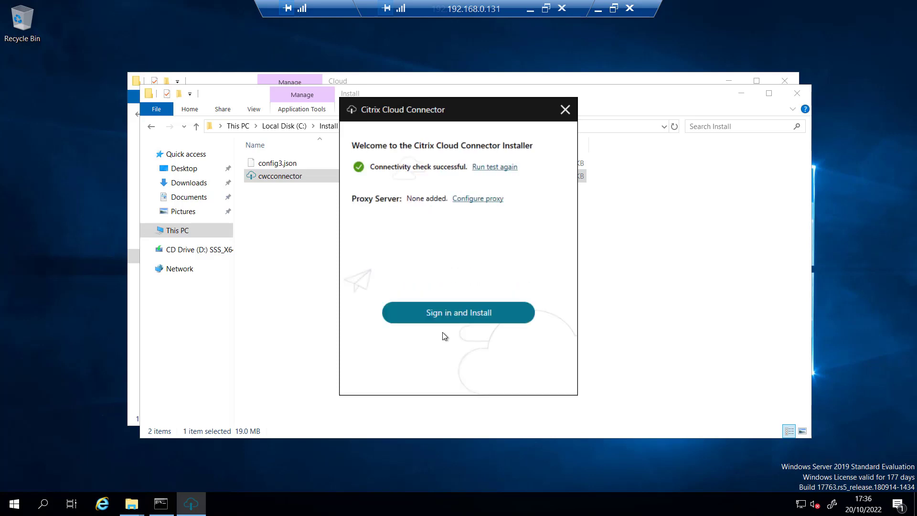
Step: Sign in to Citrix Cloud with the account credentials and verification code, letting the connector install finish
{"action": "left_click", "coordinate": [466, 318]}
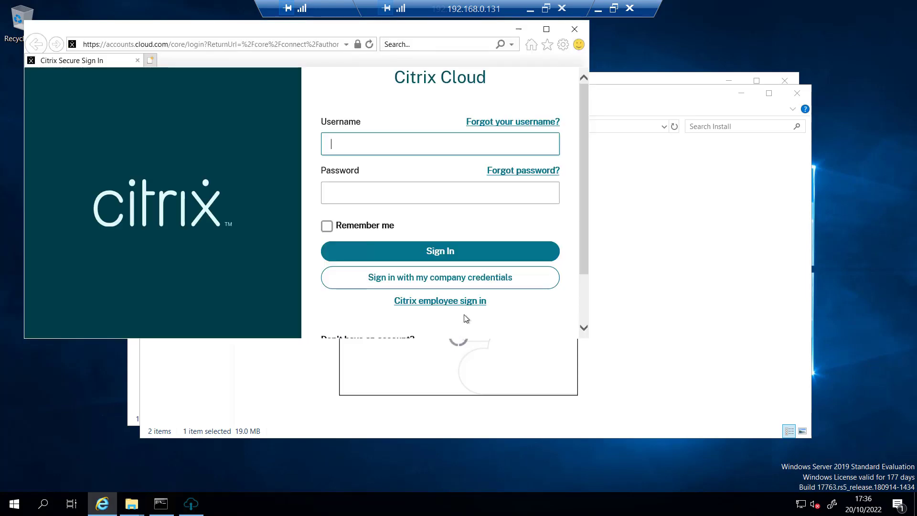
{"action": "type", "text": "mc"}
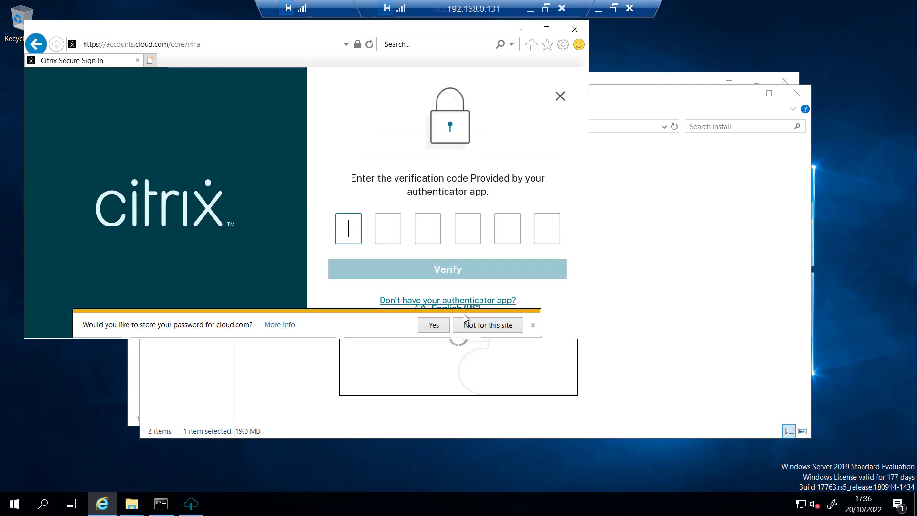
{"action": "key", "text": "ctrl+v"}
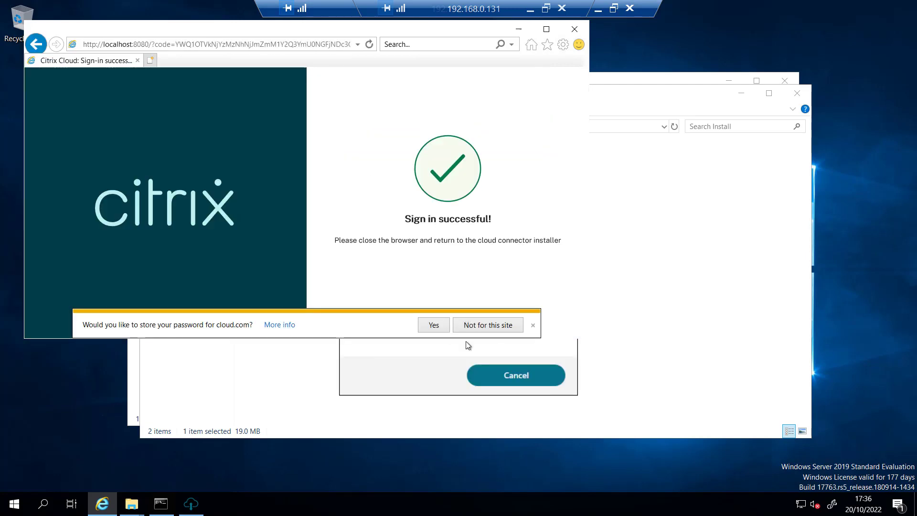
{"action": "left_click", "coordinate": [531, 326]}
{"action": "left_click", "coordinate": [434, 380]}
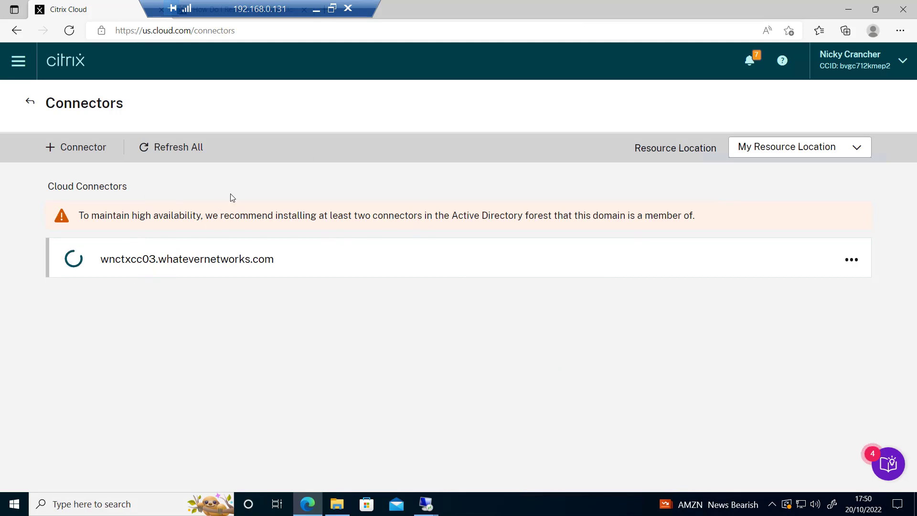
Step: Refresh the connectors list, run a health check on wnctxcc03, and return to Resource Locations
{"action": "left_click", "coordinate": [179, 148]}
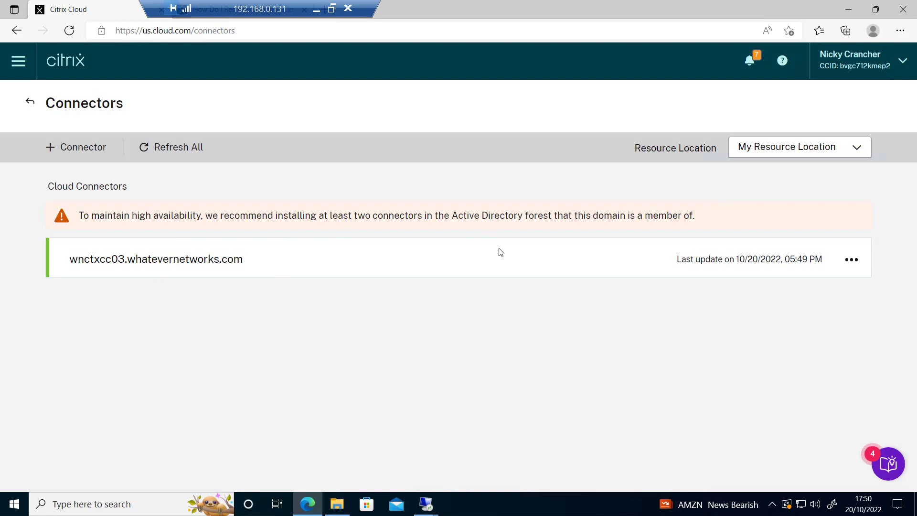
{"action": "left_click", "coordinate": [850, 259]}
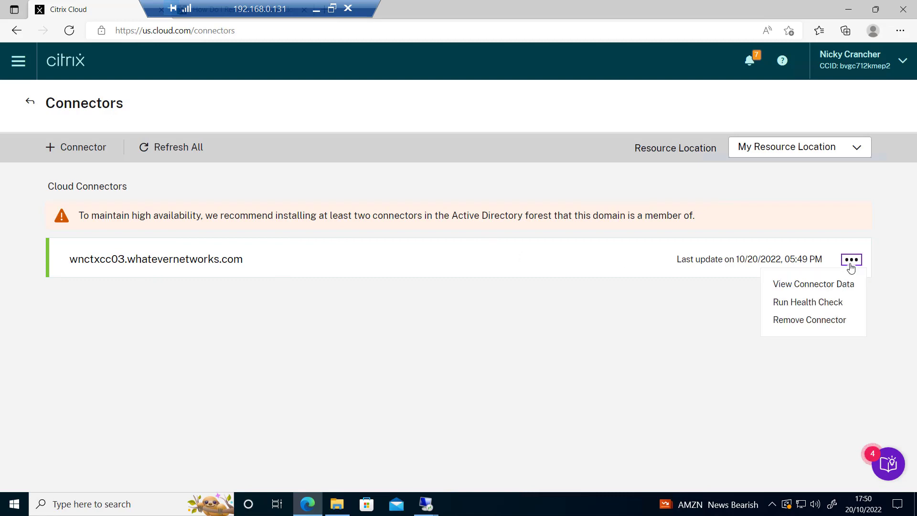
{"action": "left_click", "coordinate": [830, 302]}
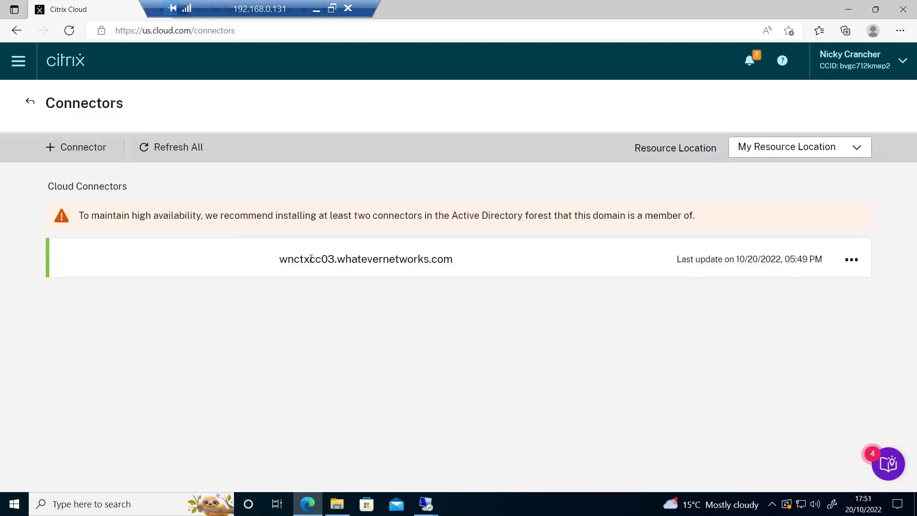
{"action": "left_click", "coordinate": [31, 102]}
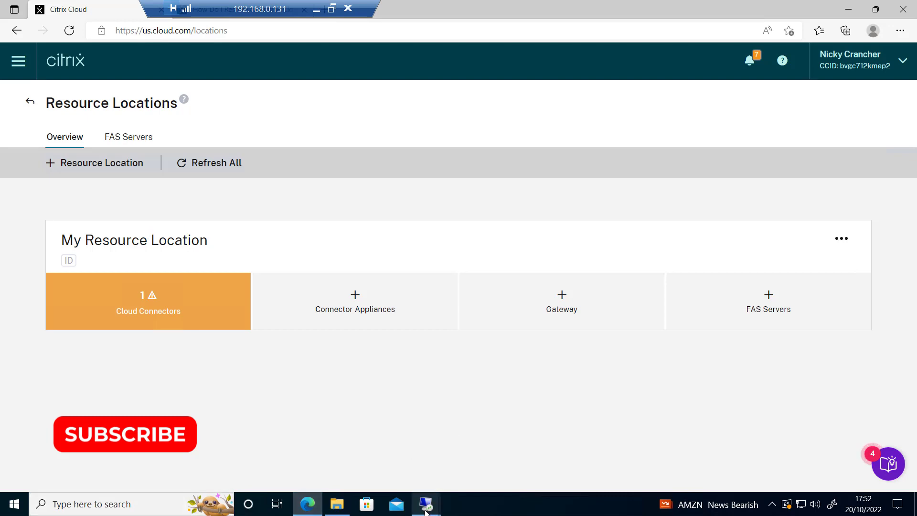
{"action": "mouse_move", "coordinate": [425, 507]}
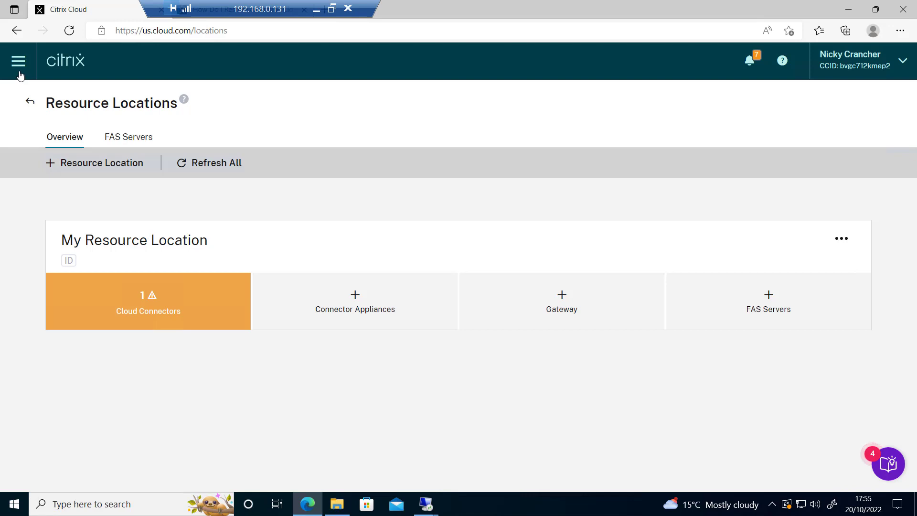
Step: Delete the old BH8 secure client under Identity and Access Management > API Access
{"action": "left_click", "coordinate": [19, 71]}
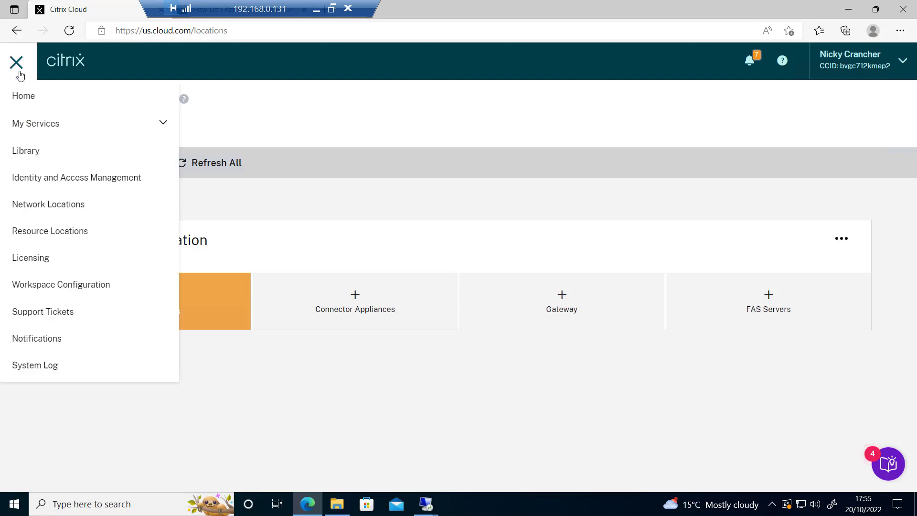
{"action": "left_click", "coordinate": [140, 174]}
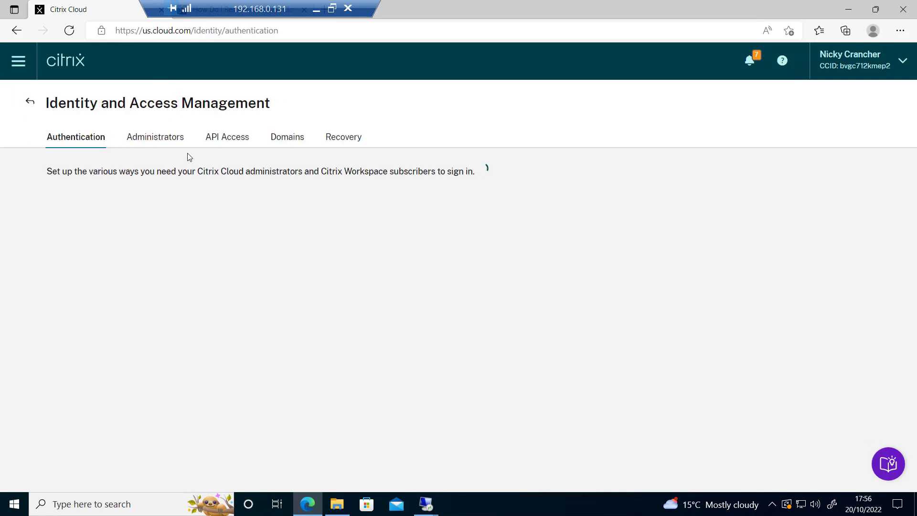
{"action": "left_click", "coordinate": [228, 139]}
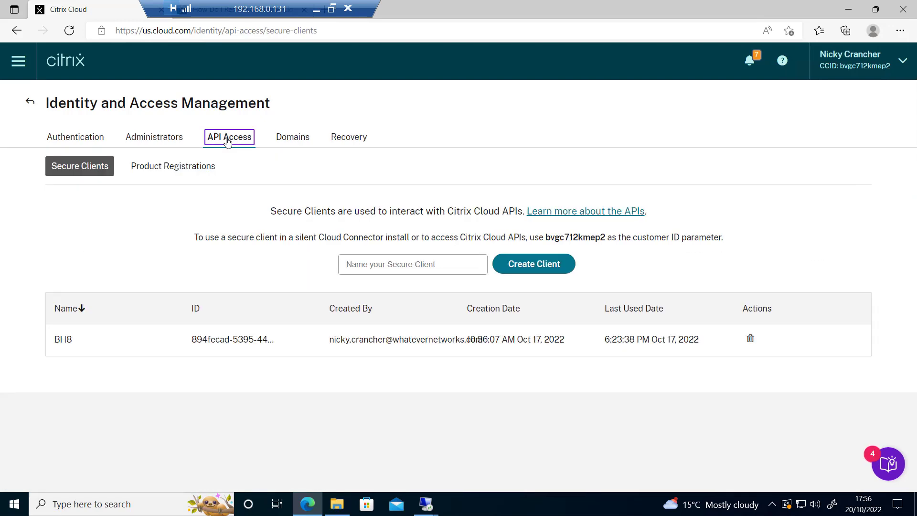
{"action": "left_click", "coordinate": [749, 338]}
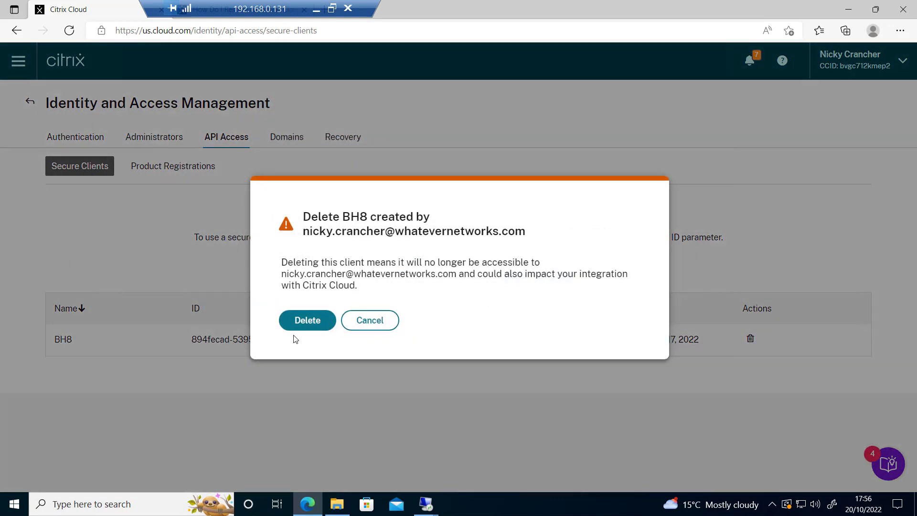
{"action": "left_click", "coordinate": [297, 327]}
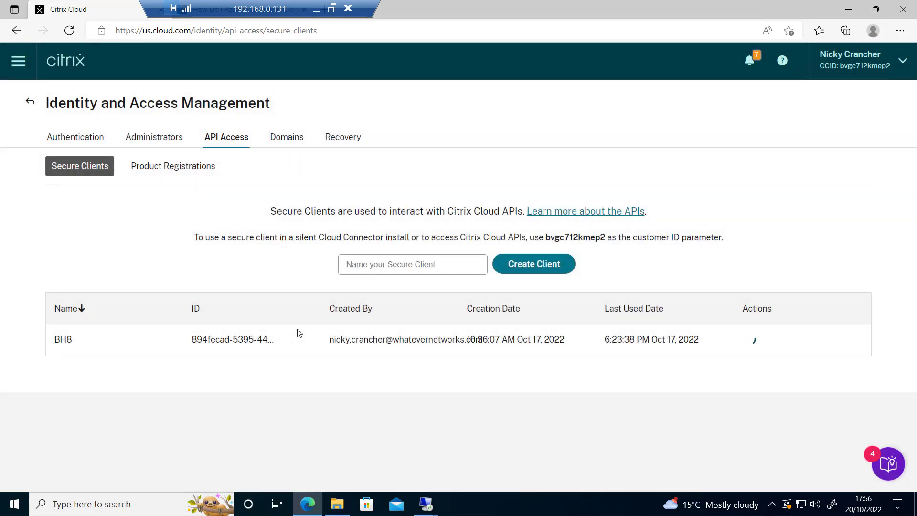
Step: Create a new secure client named Test
{"action": "left_click", "coordinate": [424, 265]}
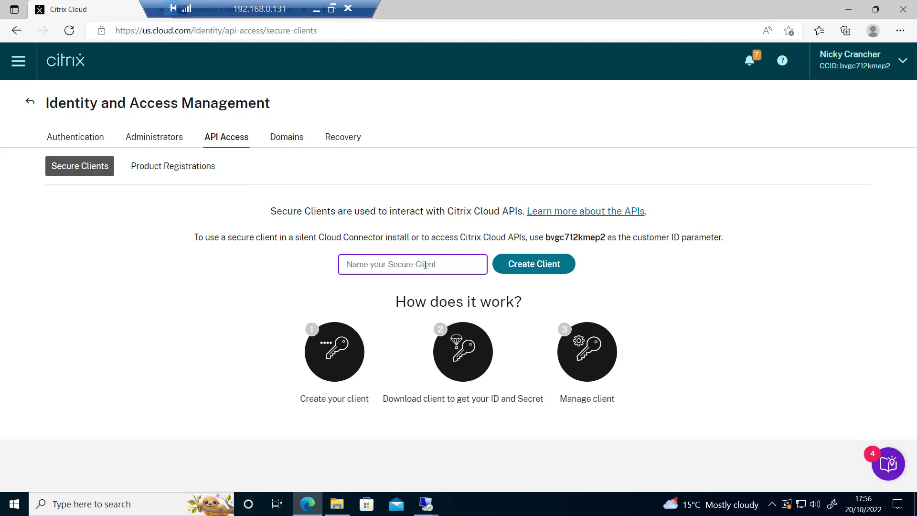
{"action": "type", "text": "Test"}
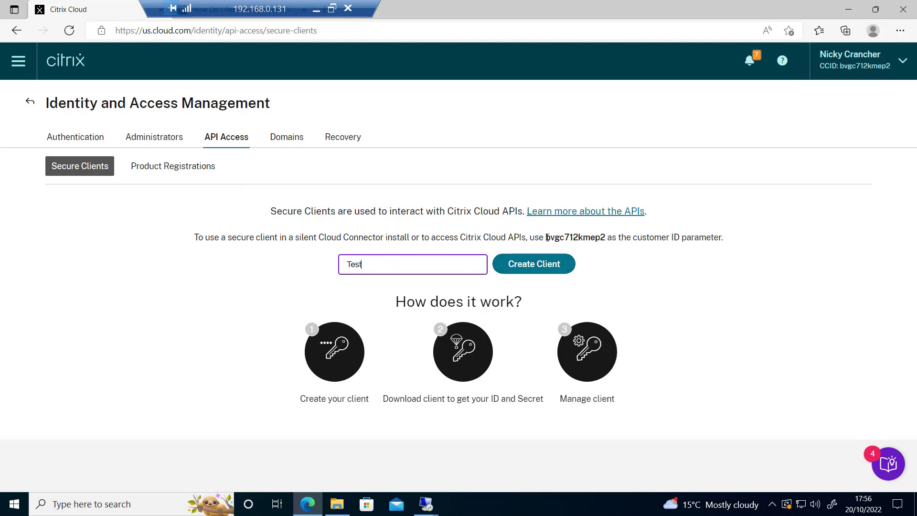
{"action": "left_click_drag", "start_coordinate": [546, 238], "coordinate": [605, 237]}
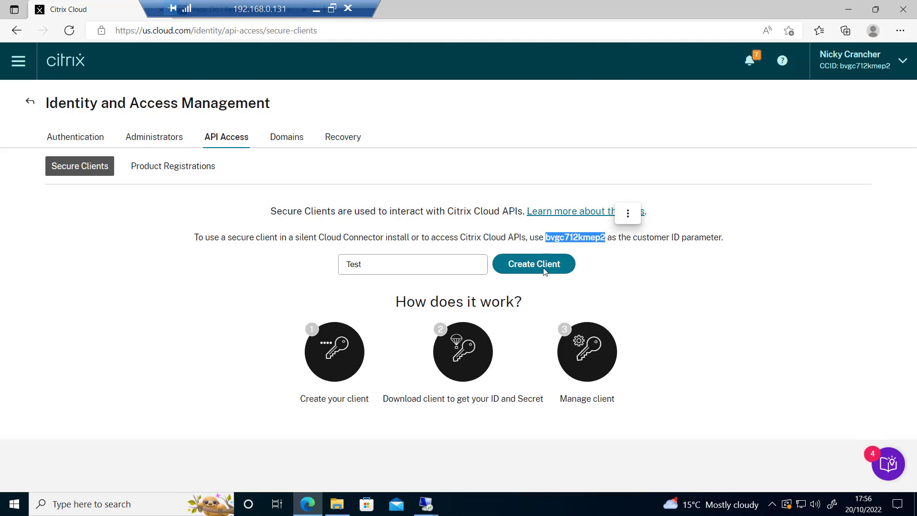
{"action": "left_click", "coordinate": [403, 264]}
{"action": "left_click", "coordinate": [537, 262]}
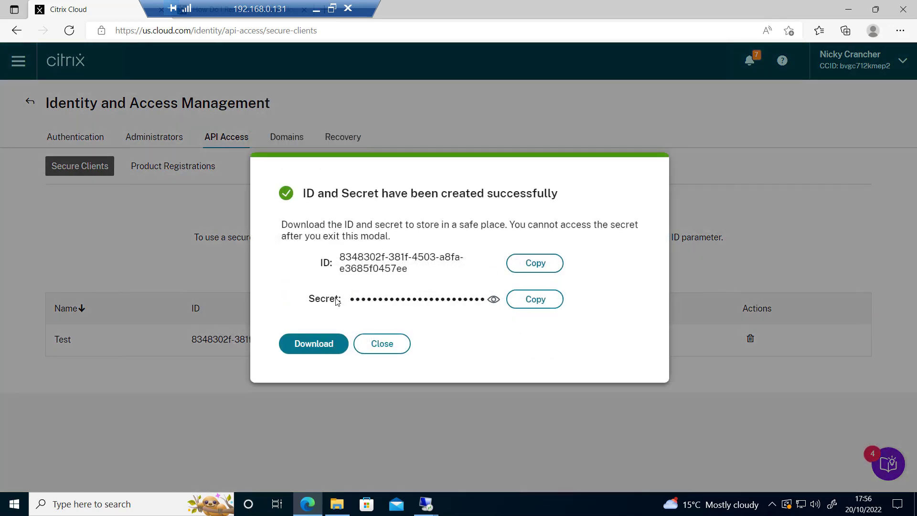
Step: Download and copy the Test client's ID, then switch to the 192.168.0.172 remote session
{"action": "left_click", "coordinate": [314, 345]}
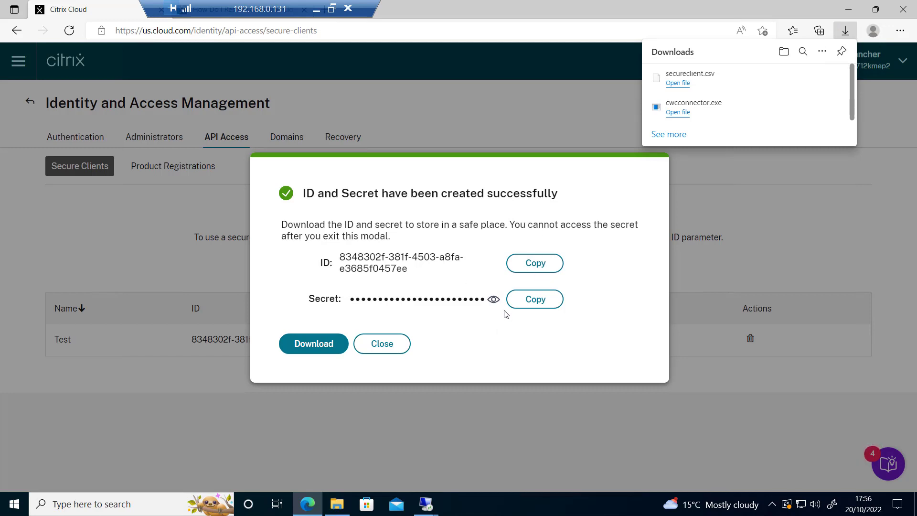
{"action": "left_click", "coordinate": [526, 268]}
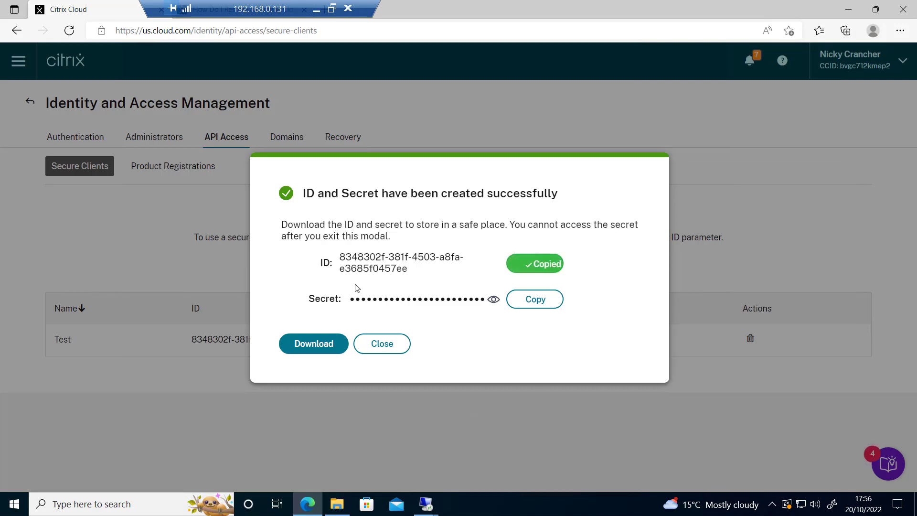
{"action": "left_click", "coordinate": [428, 501]}
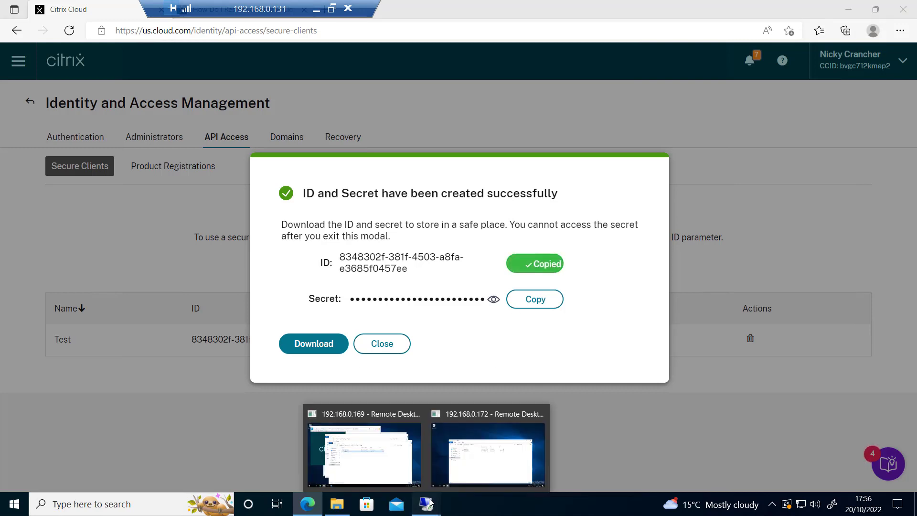
{"action": "left_click", "coordinate": [465, 465]}
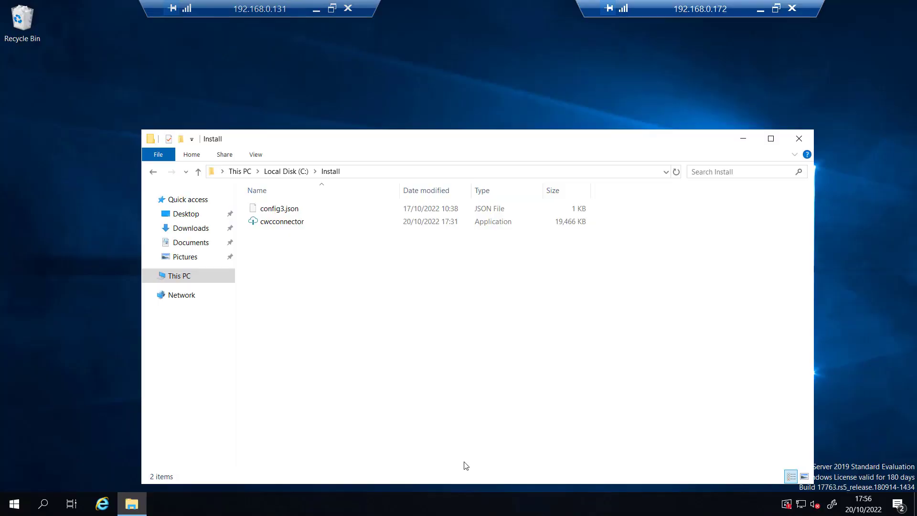
Step: Open config3.json from C:\Install in Notepad
{"action": "left_click", "coordinate": [281, 209]}
{"action": "right_click", "coordinate": [279, 208]}
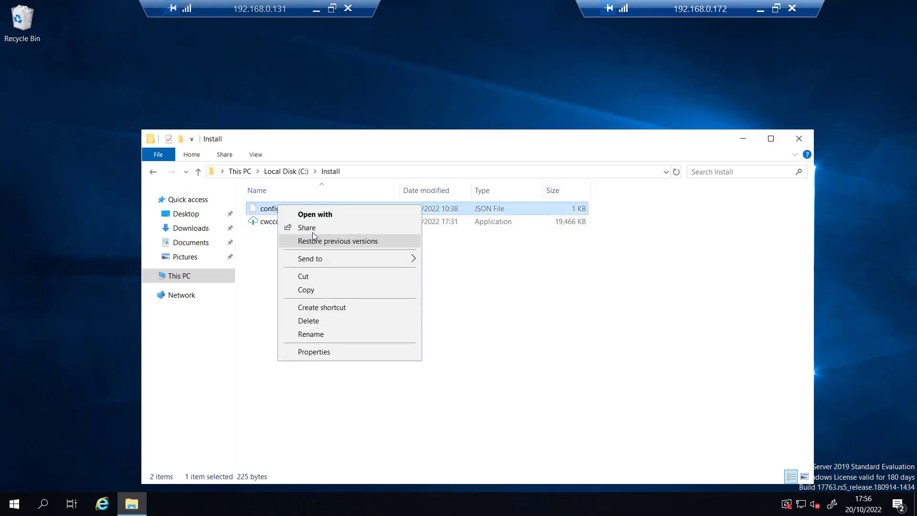
{"action": "left_click", "coordinate": [313, 214]}
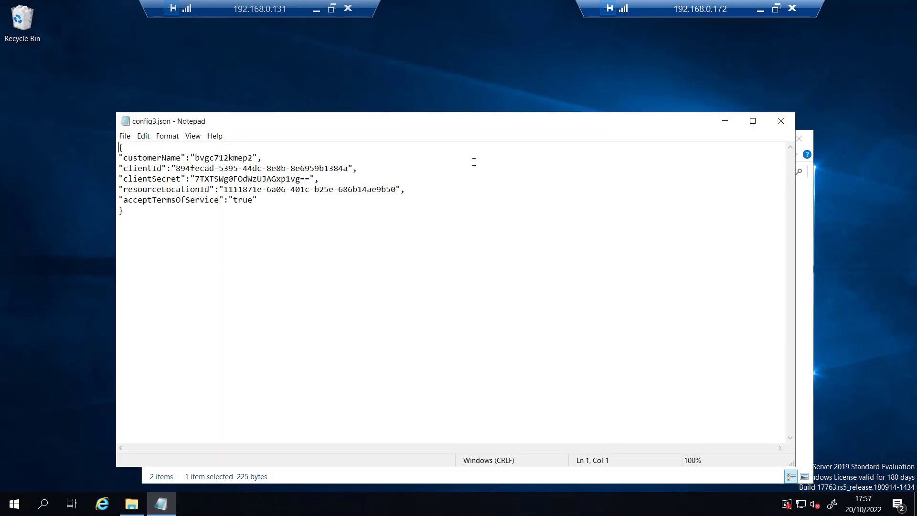
Step: Replace the clientId value in config3.json with the new secure client's ID
{"action": "left_click", "coordinate": [760, 9]}
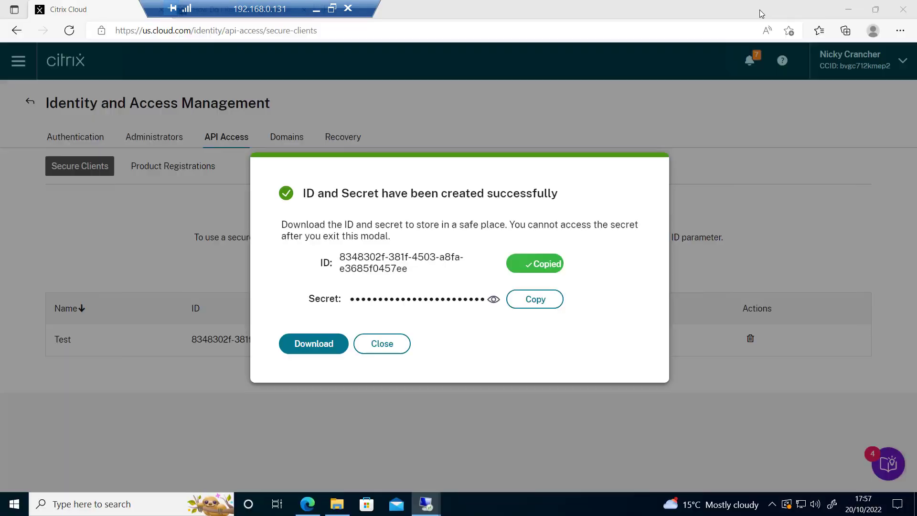
{"action": "left_click", "coordinate": [537, 268]}
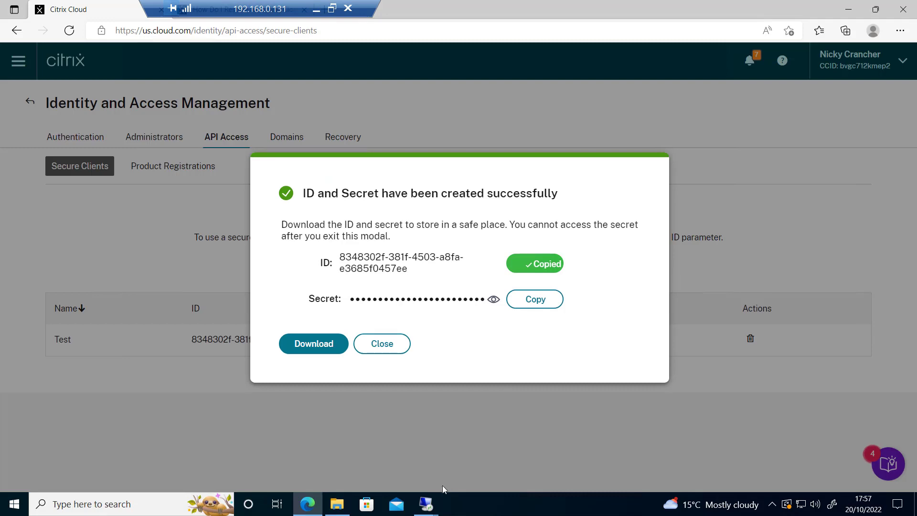
{"action": "mouse_move", "coordinate": [428, 505]}
{"action": "left_click", "coordinate": [489, 466]}
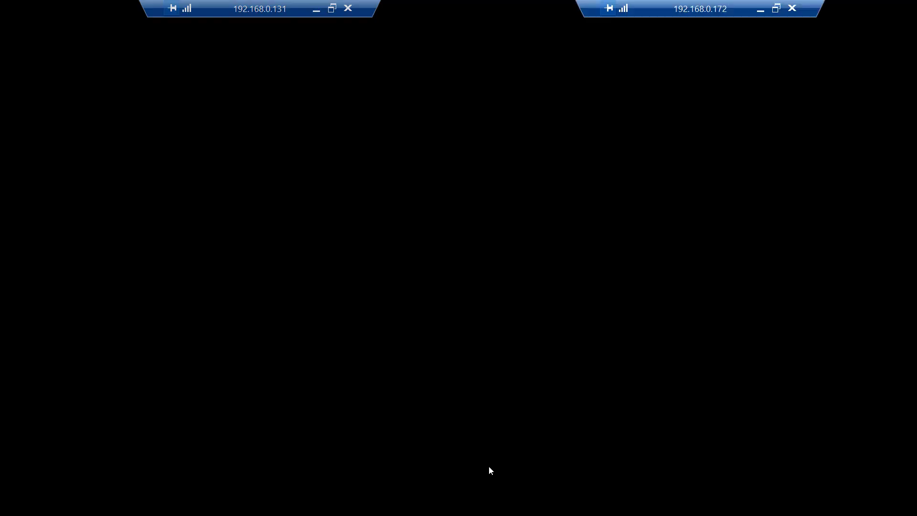
{"action": "left_click_drag", "start_coordinate": [349, 169], "coordinate": [177, 171]}
{"action": "key", "text": "ctrl+v"}
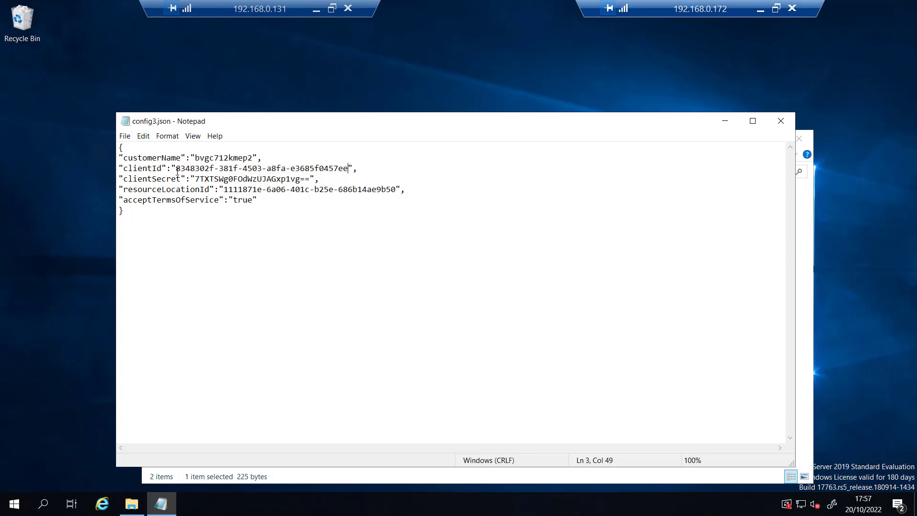
Step: Replace the clientSecret value with the new secure client's secret
{"action": "left_click", "coordinate": [760, 9]}
{"action": "left_click", "coordinate": [535, 305]}
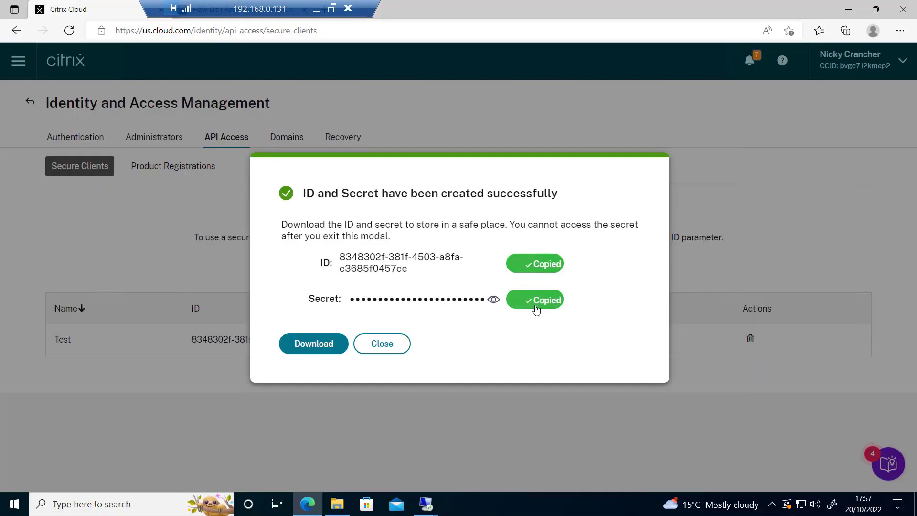
{"action": "mouse_move", "coordinate": [423, 500]}
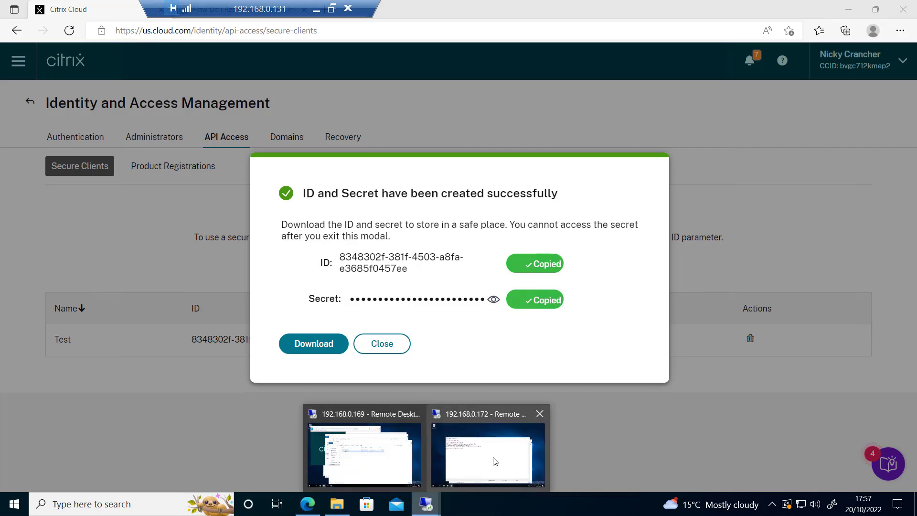
{"action": "left_click", "coordinate": [495, 460]}
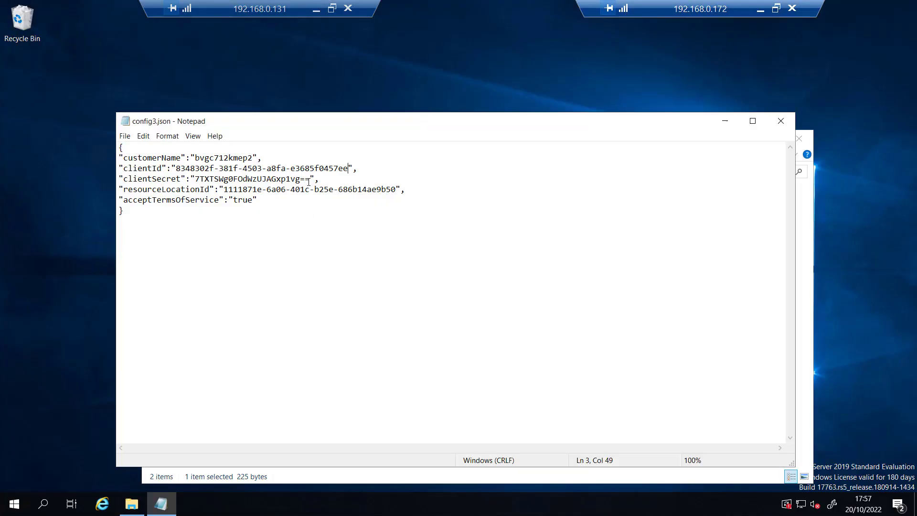
{"action": "left_click_drag", "start_coordinate": [311, 178], "coordinate": [195, 178]}
{"action": "key", "text": "ctrl+v"}
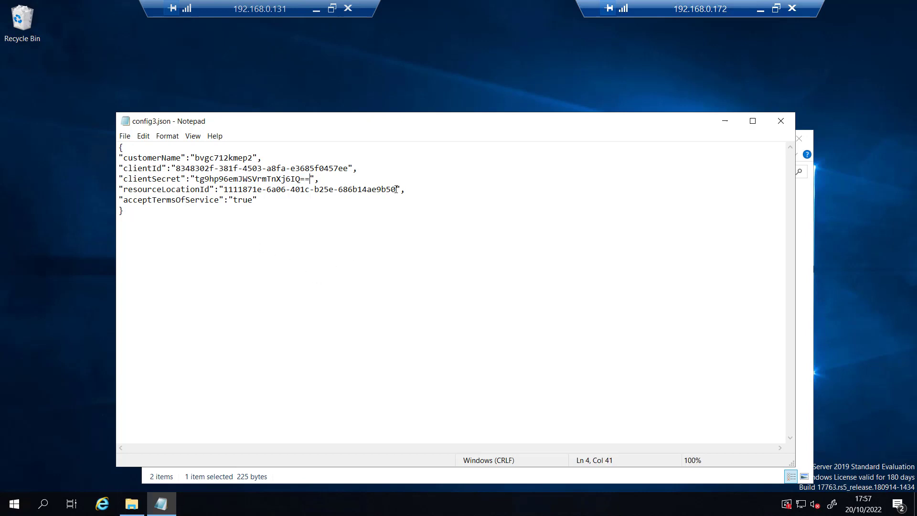
Step: Set resourceLocationId to the placeholder 000
{"action": "left_click_drag", "start_coordinate": [396, 189], "coordinate": [224, 190]}
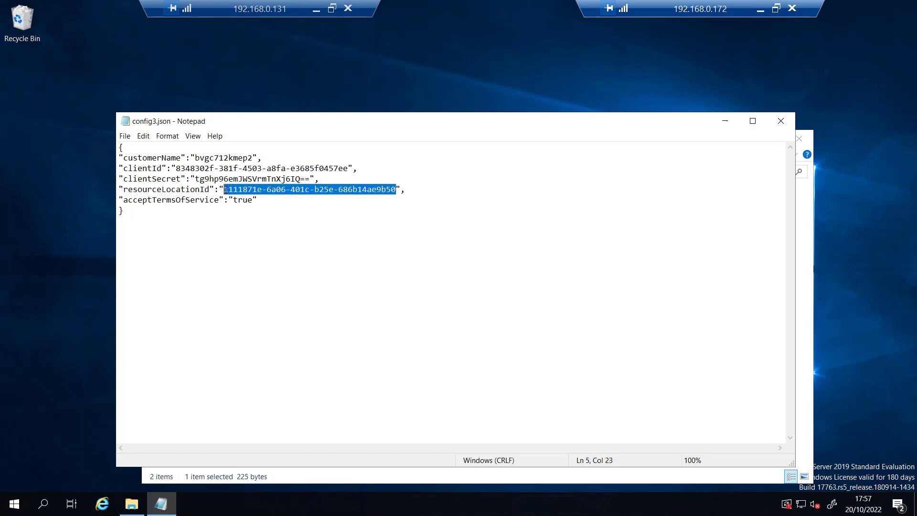
{"action": "type", "text": "000"}
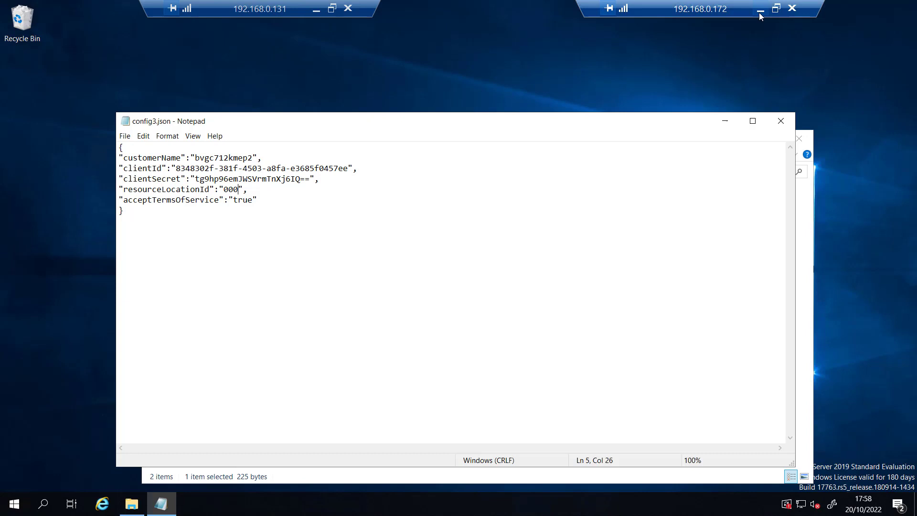
{"action": "left_click", "coordinate": [759, 10]}
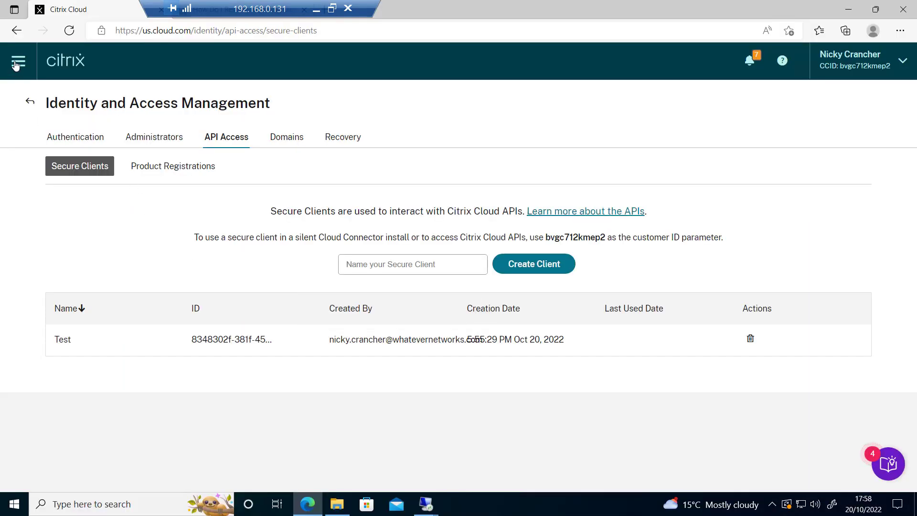
Step: Copy My Resource Location's ID from Resource Locations and return to config3.json on the remote server
{"action": "left_click", "coordinate": [15, 65]}
{"action": "left_click", "coordinate": [26, 99]}
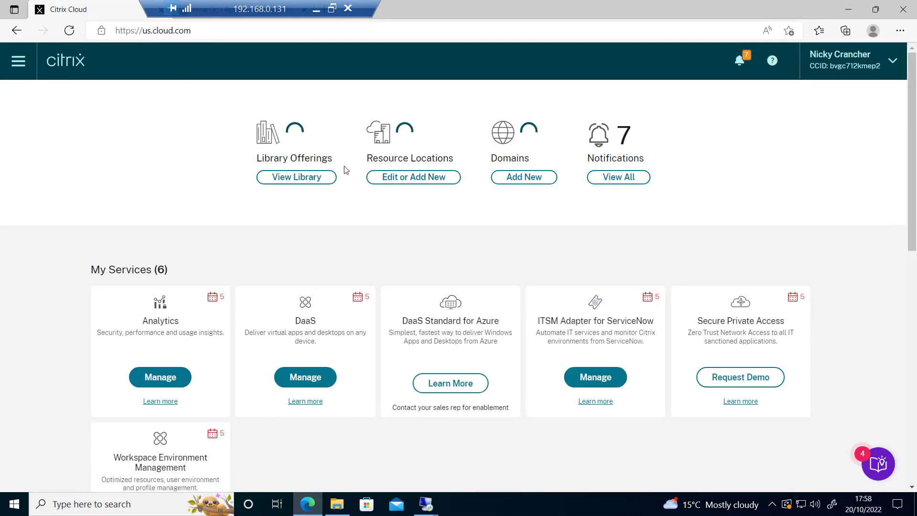
{"action": "left_click", "coordinate": [430, 181]}
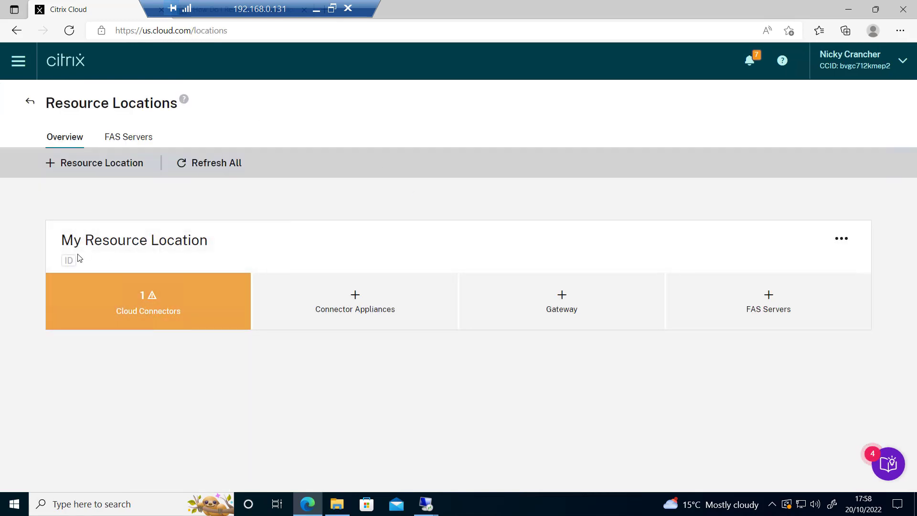
{"action": "mouse_move", "coordinate": [69, 262]}
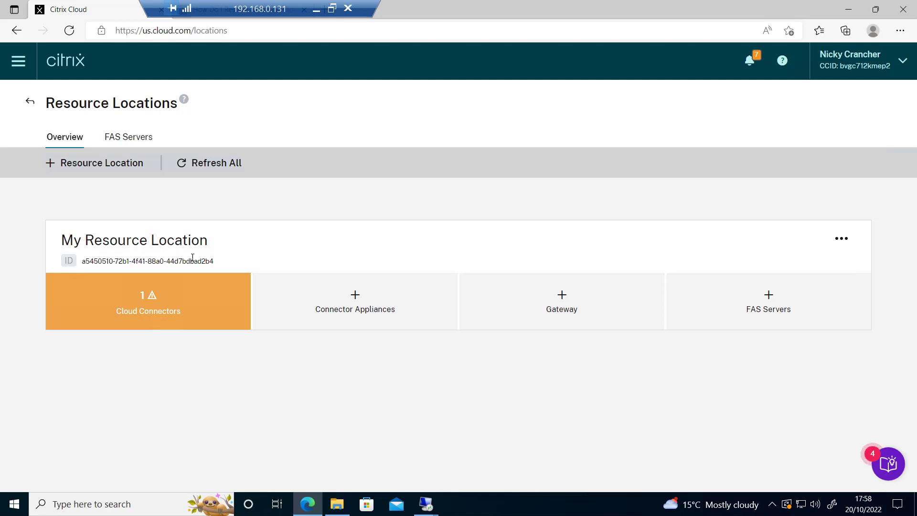
{"action": "left_click_drag", "start_coordinate": [221, 262], "coordinate": [83, 265]}
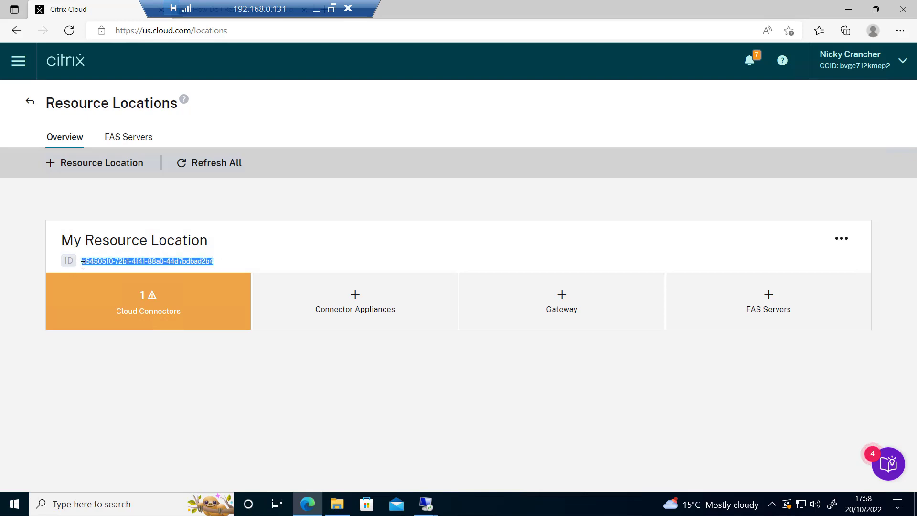
{"action": "key", "text": "ctrl+c"}
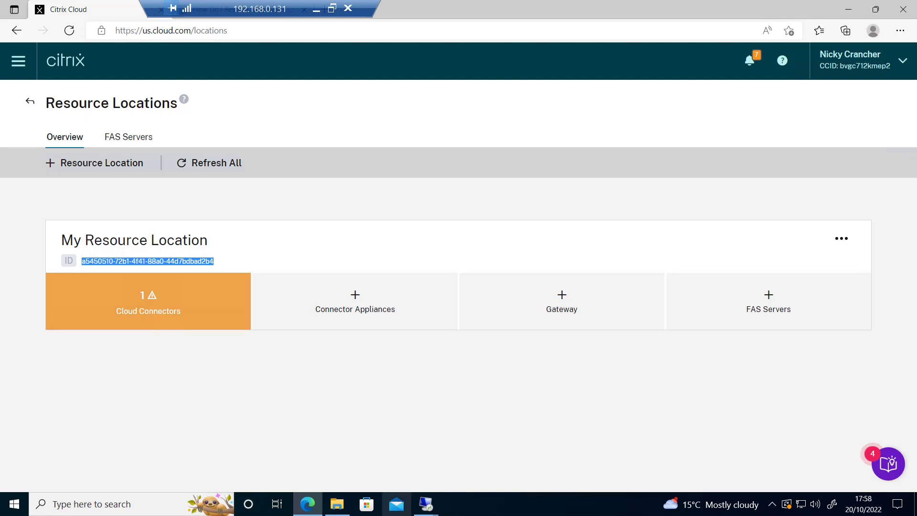
{"action": "left_click", "coordinate": [425, 503]}
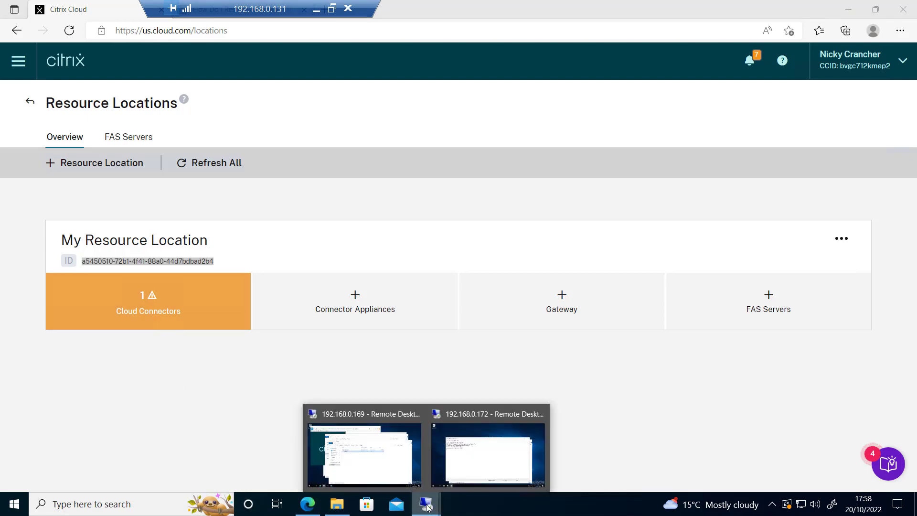
{"action": "left_click", "coordinate": [493, 475]}
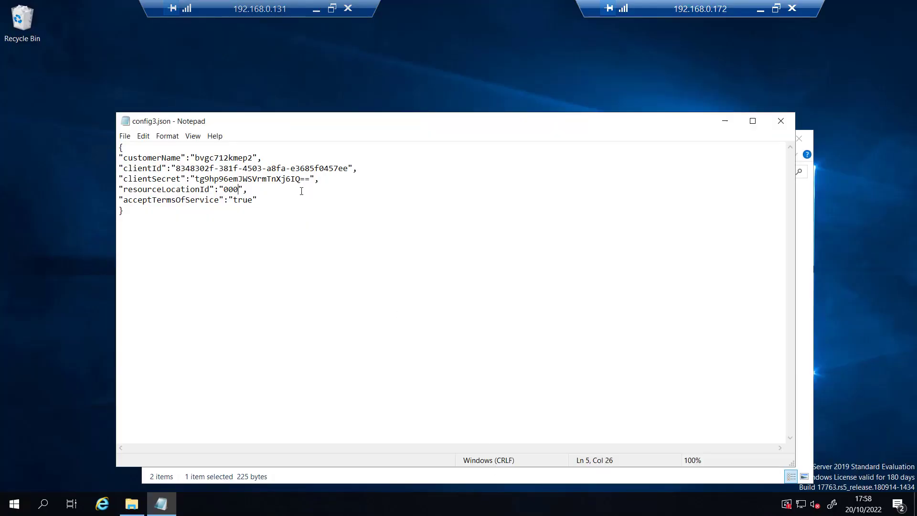
Step: Paste the resource location ID over 000 in resourceLocationId and save config3.json
{"action": "left_click_drag", "start_coordinate": [239, 189], "coordinate": [223, 189]}
{"action": "key", "text": "ctrl+v"}
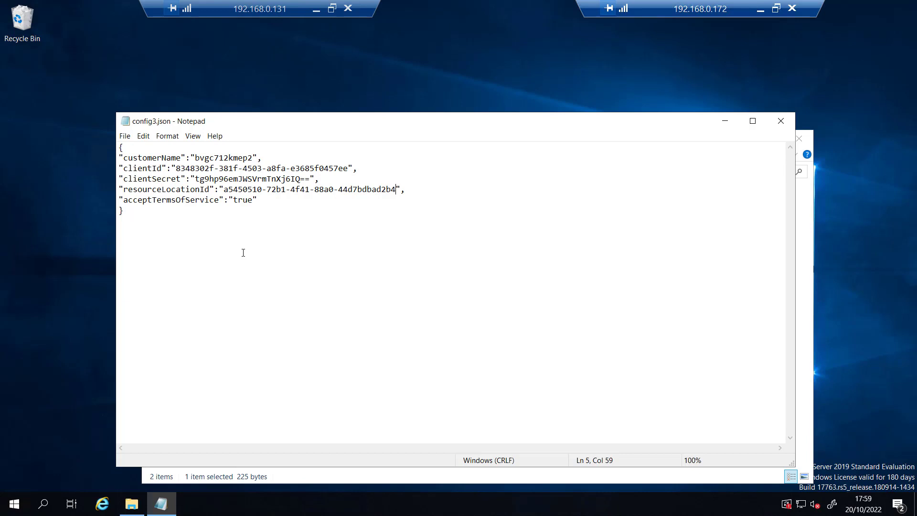
{"action": "left_click", "coordinate": [124, 136]}
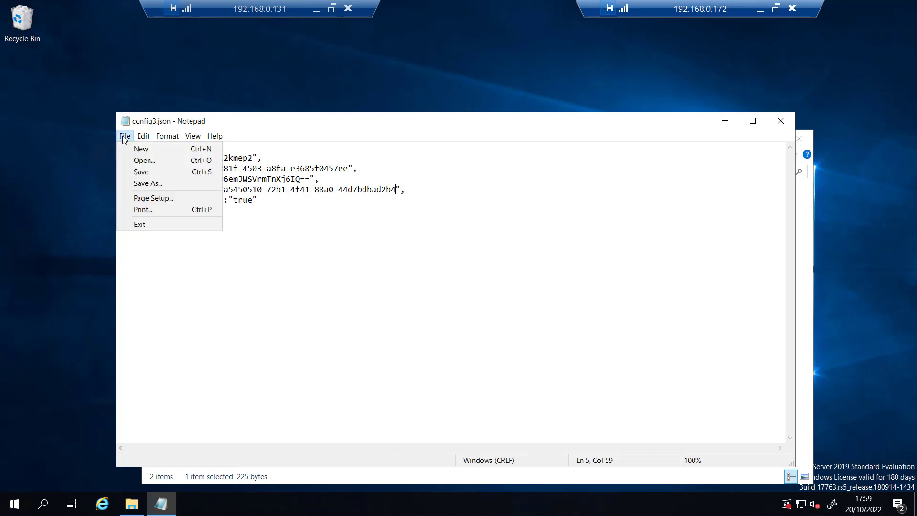
{"action": "left_click", "coordinate": [136, 173]}
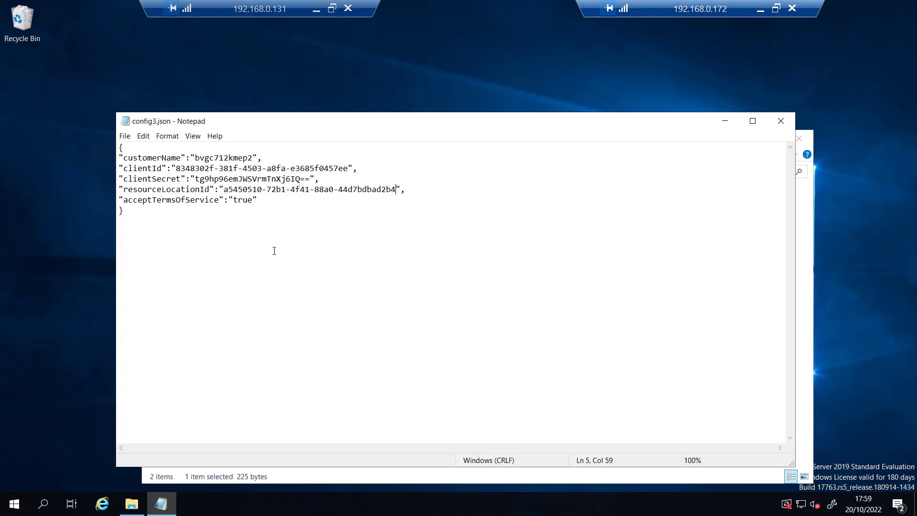
Step: Open an administrator Command Prompt
{"action": "left_click", "coordinate": [15, 504]}
{"action": "type", "text": "cmd"}
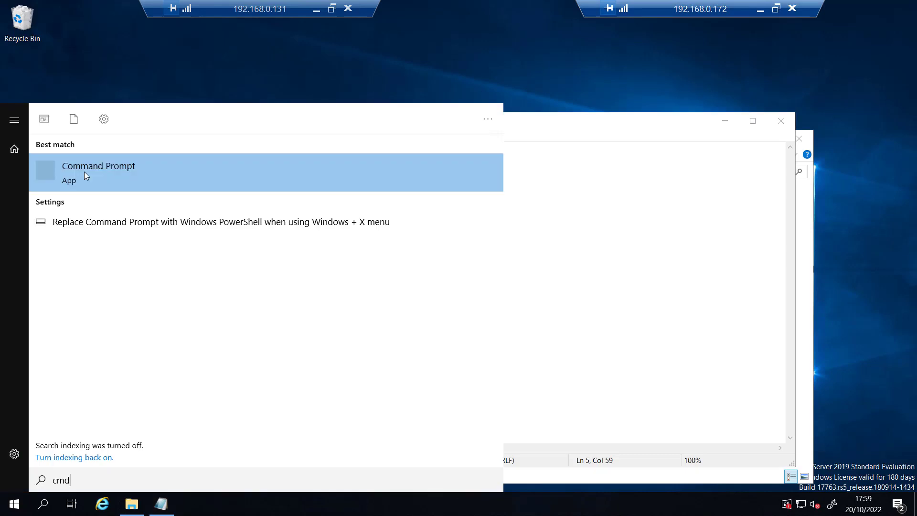
{"action": "right_click", "coordinate": [84, 171]}
{"action": "left_click", "coordinate": [129, 184]}
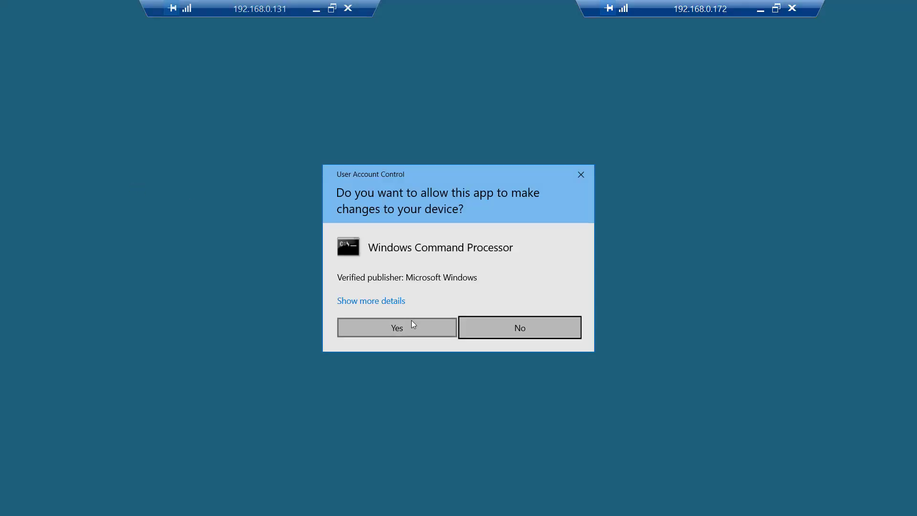
{"action": "left_click", "coordinate": [411, 321]}
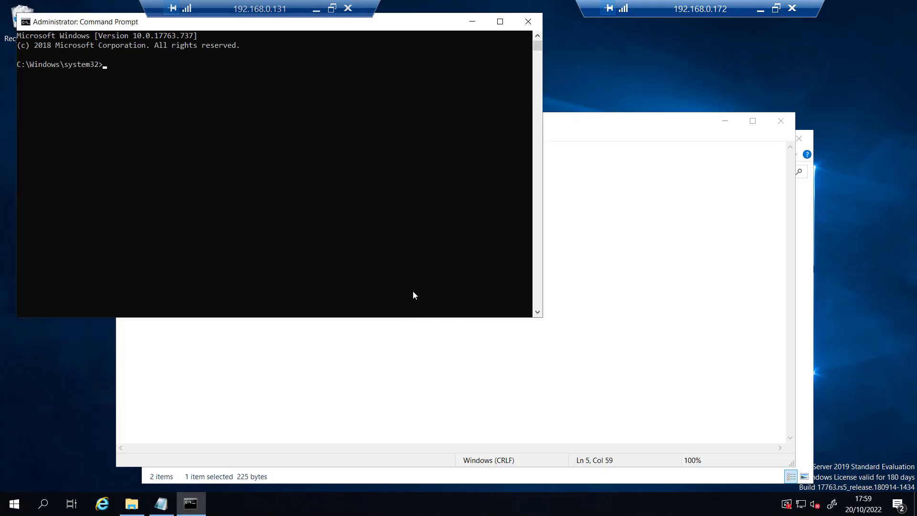
{"action": "left_click_drag", "start_coordinate": [423, 29], "coordinate": [501, 120]}
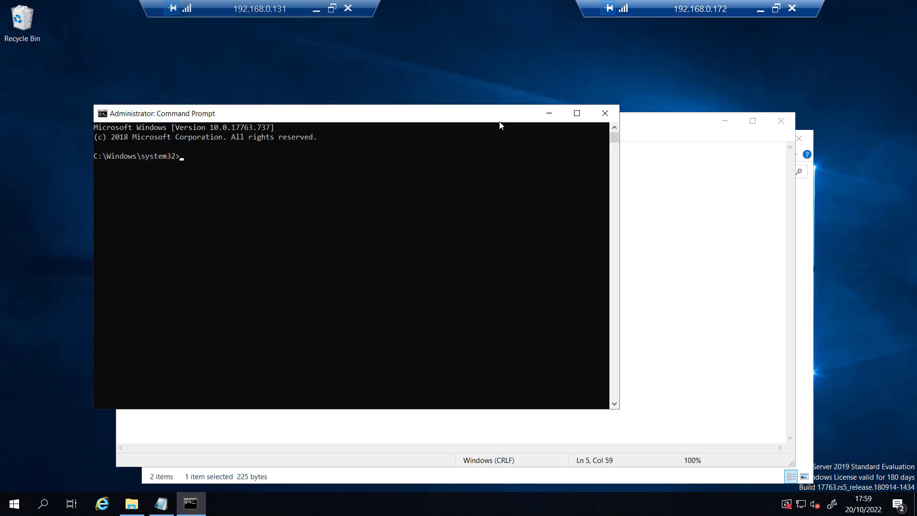
Step: Change to the C:\Install folder and list its contents
{"action": "type", "text": "d"}
{"action": "type", "text": "d \\install"}
{"action": "key", "text": "Return"}
{"action": "type", "text": "dir"}
{"action": "key", "text": "Return"}
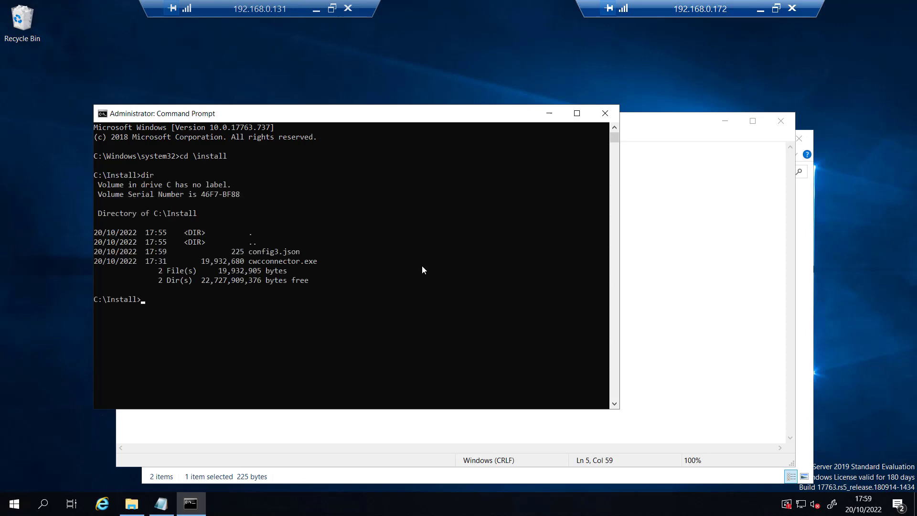
Step: Run cwcconnector.exe /q /ParametersFilePath:c:\install\config3.json for a silent install
{"action": "type", "text": "cwc"}
{"action": "key", "text": "Tab"}
{"action": "type", "text": "/q /ParametersFi"}
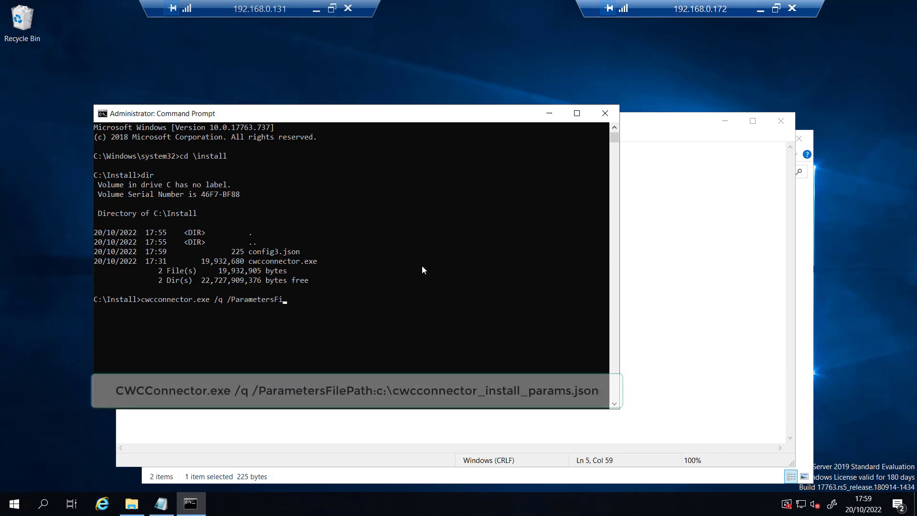
{"action": "type", "text": "lePath"}
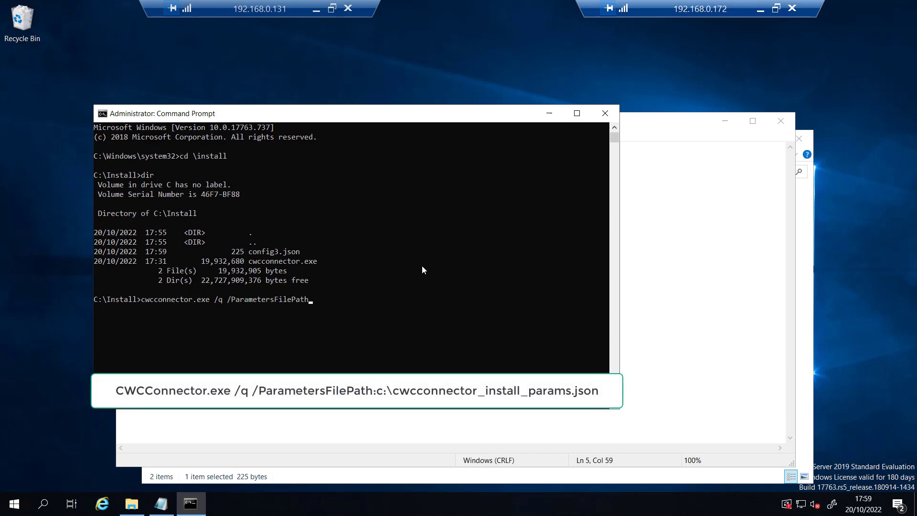
{"action": "type", "text": ":c:\\install\\config3.json"}
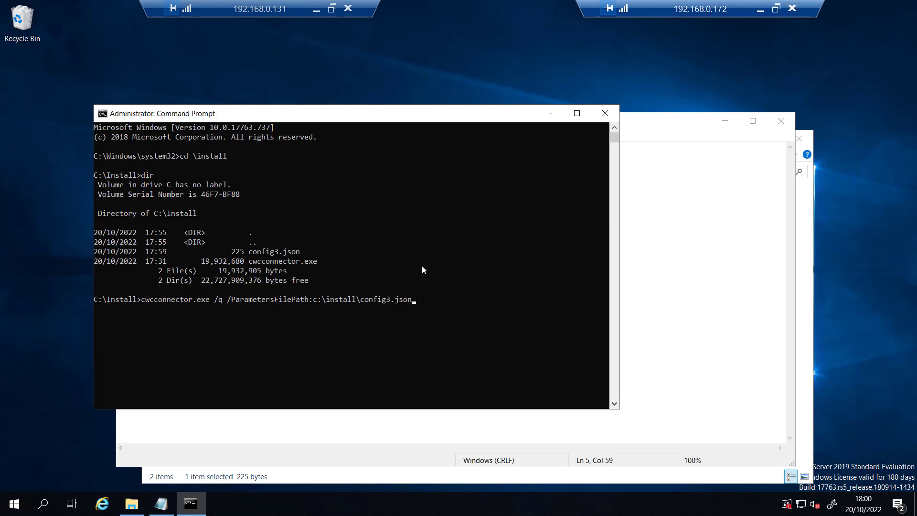
{"action": "key", "text": "Return"}
{"action": "key", "text": "super"}
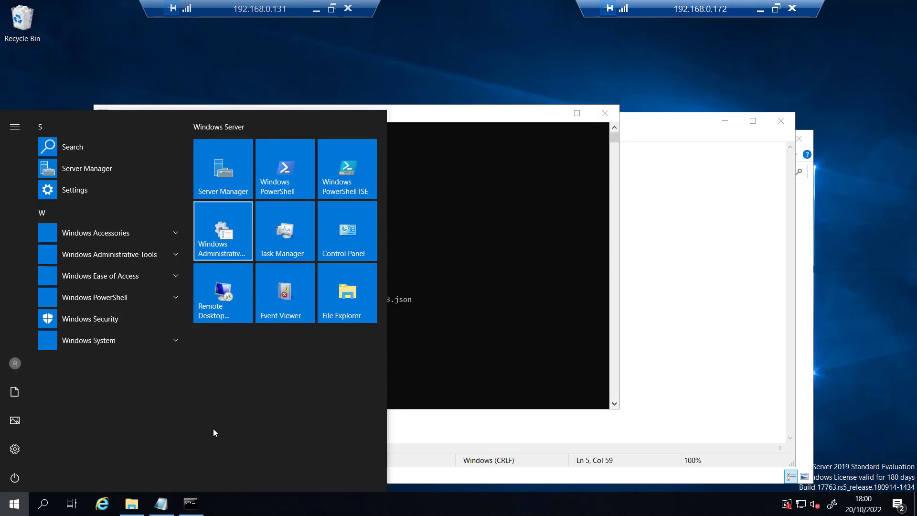
{"action": "left_click", "coordinate": [461, 357]}
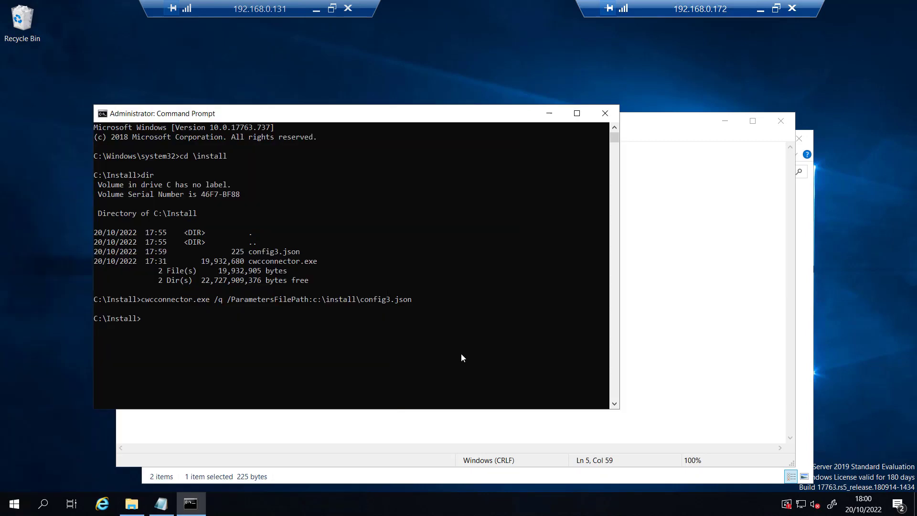
{"action": "mouse_move", "coordinate": [136, 507]}
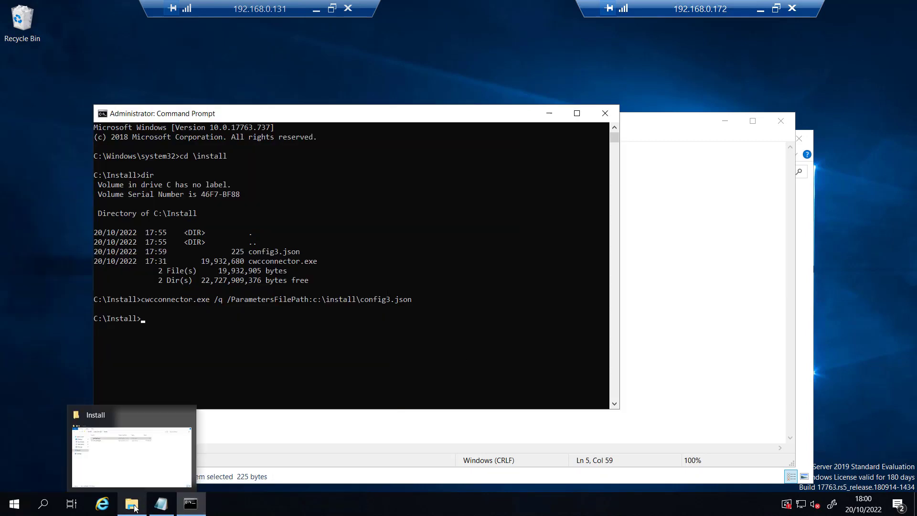
Step: Browse to Temp\CitrixLogs\CloudServicesSetup and widen the name column to show the CWCConnector logs
{"action": "left_click", "coordinate": [137, 421]}
{"action": "double_click", "coordinate": [297, 270]}
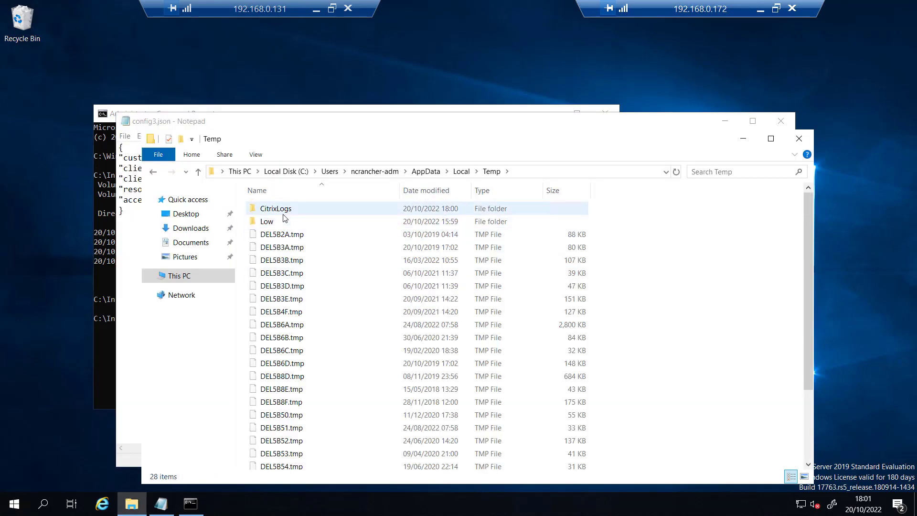
{"action": "double_click", "coordinate": [283, 213]}
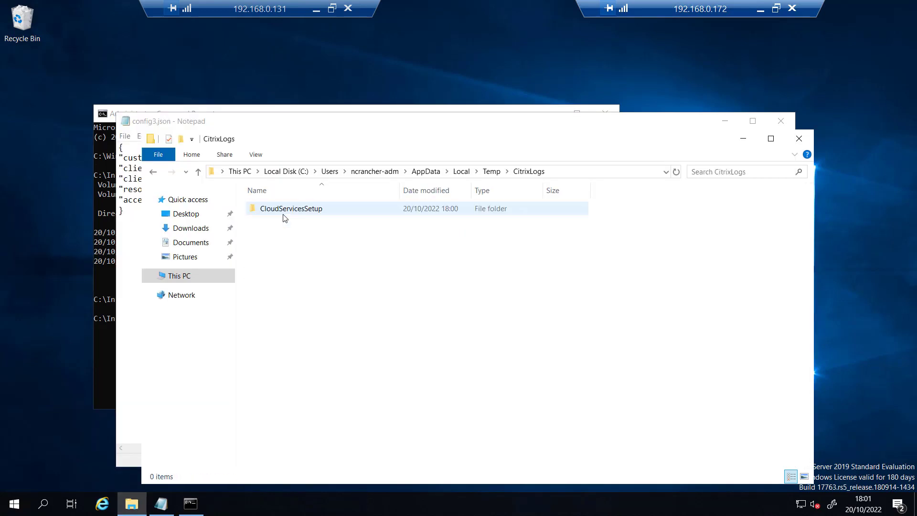
{"action": "left_click", "coordinate": [283, 213]}
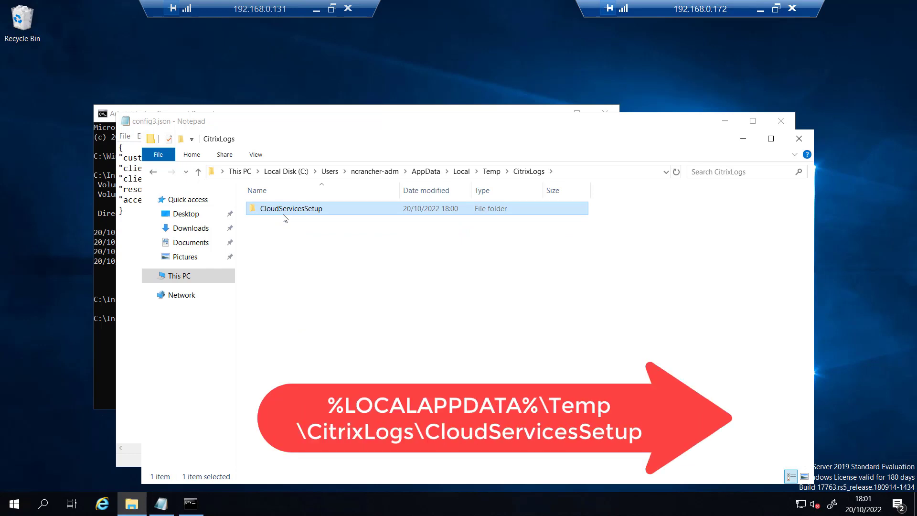
{"action": "double_click", "coordinate": [283, 215]}
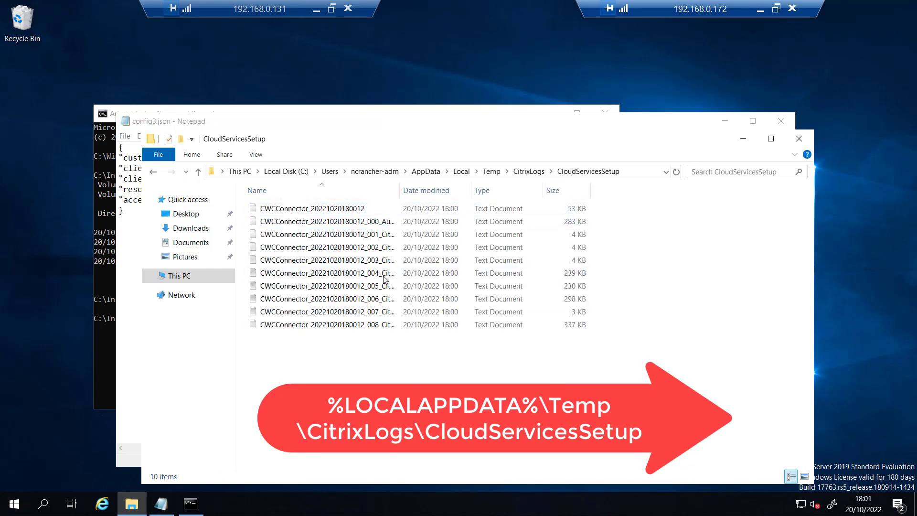
{"action": "double_click", "coordinate": [439, 190]}
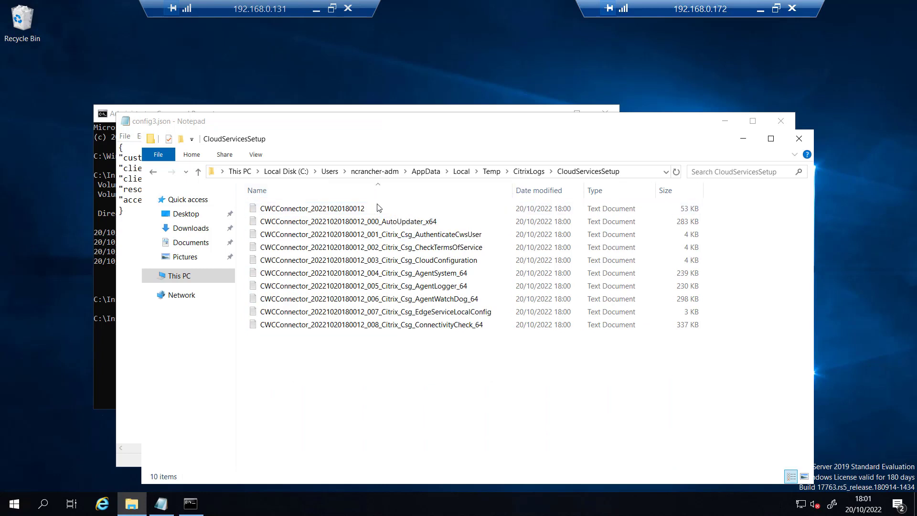
{"action": "left_click", "coordinate": [345, 213]}
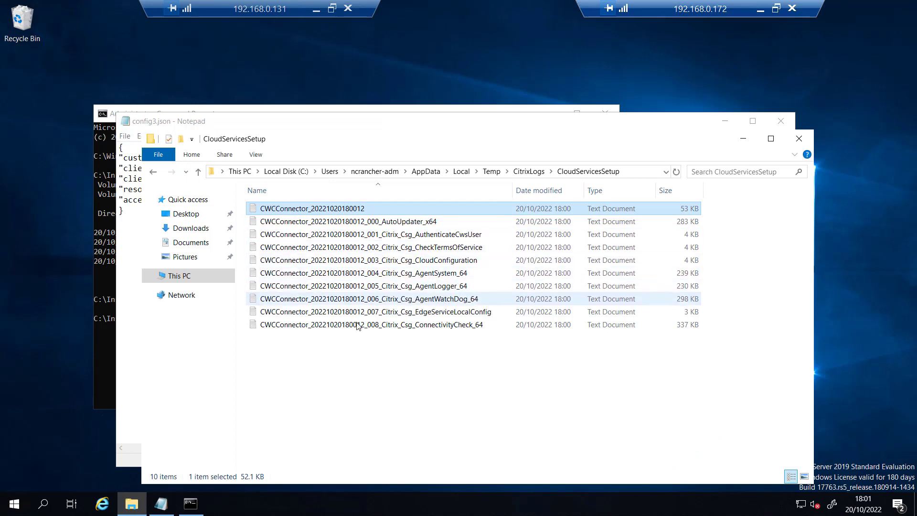
{"action": "double_click", "coordinate": [340, 213]}
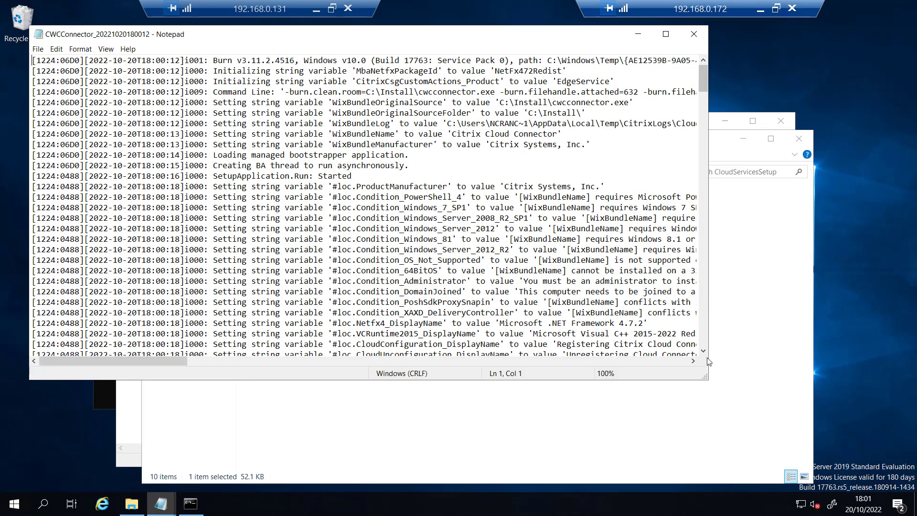
{"action": "left_click_drag", "start_coordinate": [704, 377], "coordinate": [805, 454]}
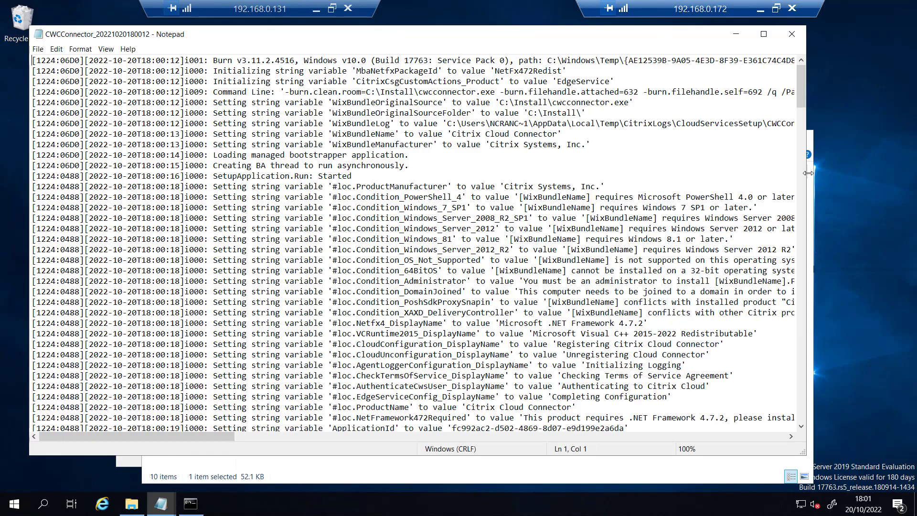
{"action": "left_click_drag", "start_coordinate": [801, 92], "coordinate": [843, 431]}
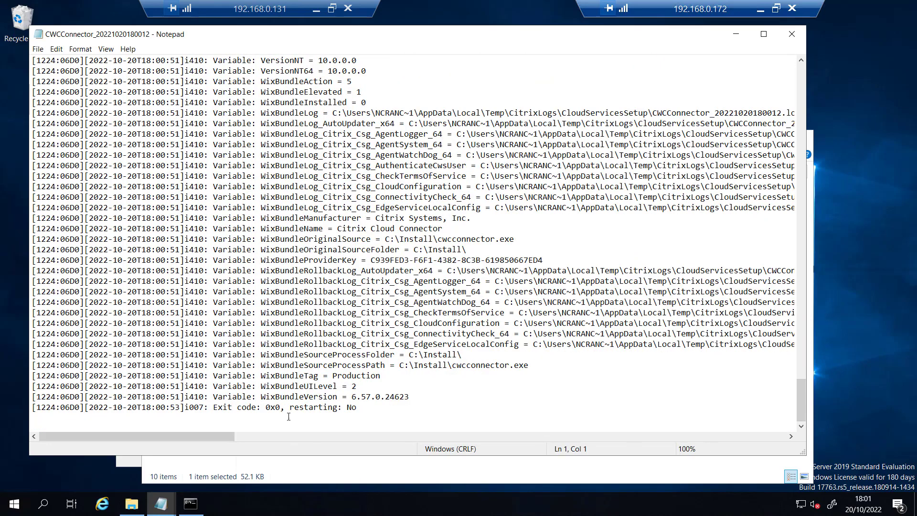
{"action": "left_click", "coordinate": [267, 406]}
{"action": "left_click_drag", "start_coordinate": [278, 406], "coordinate": [280, 406]}
{"action": "left_click", "coordinate": [736, 34]}
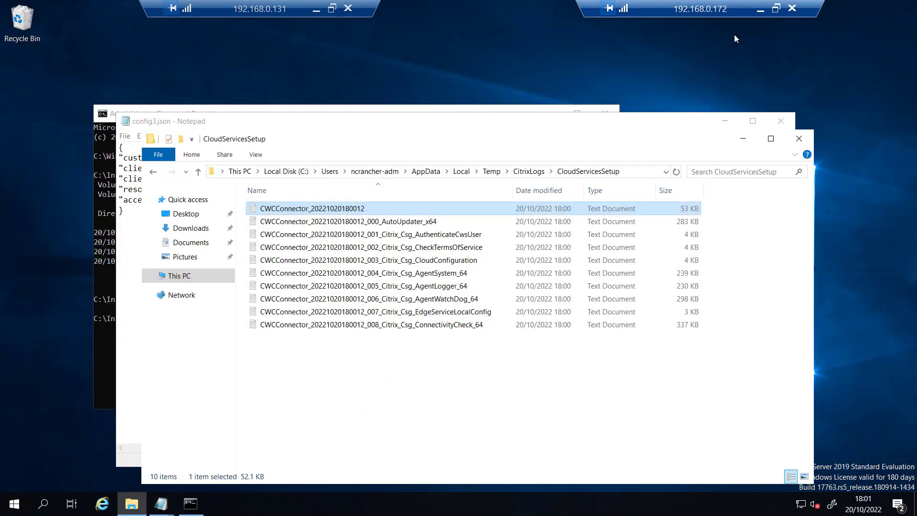
Step: Run echo %ErrorLevel% in the administrator Command Prompt to check the installer's error level is 0
{"action": "left_click", "coordinate": [104, 330]}
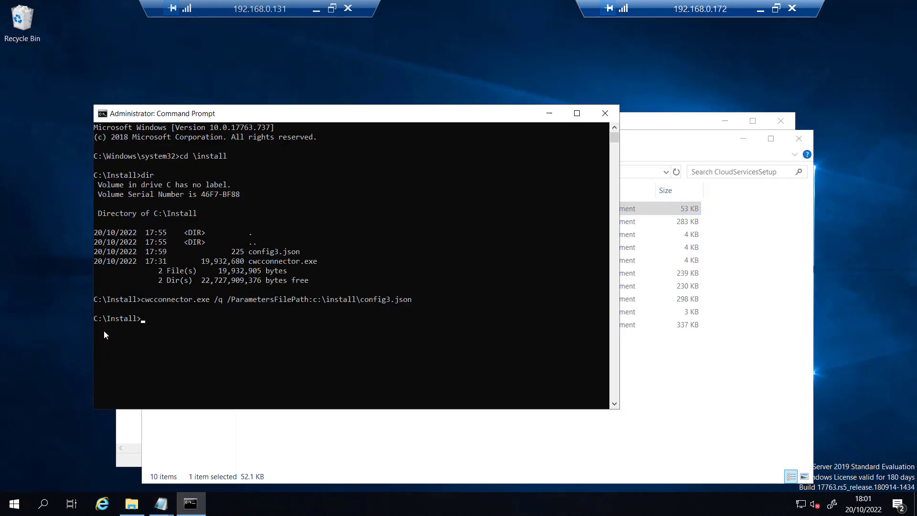
{"action": "type", "text": "echo %ErrorLevel%"}
{"action": "key", "text": "Return"}
{"action": "key", "text": "ctrl+a"}
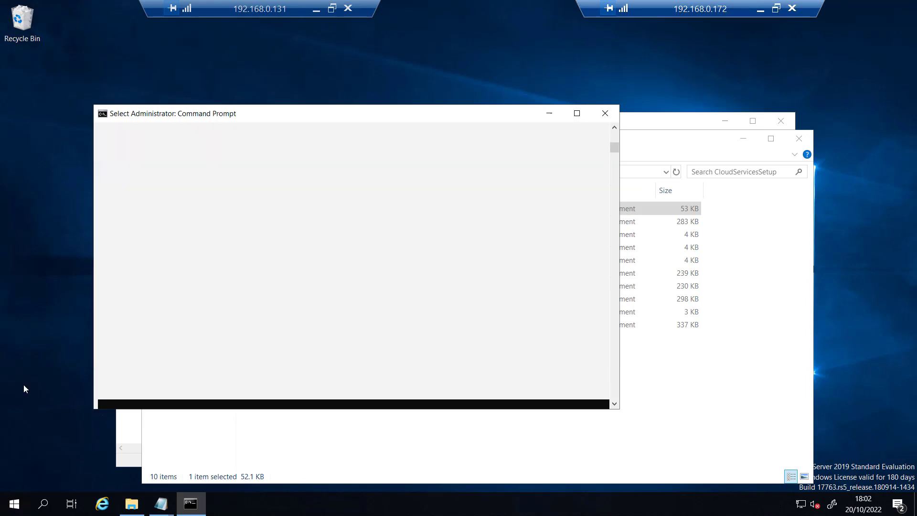
Step: Run the Citrix Cloud Services Connectivity Test from the Citrix start menu group and close it after success
{"action": "left_click", "coordinate": [14, 503]}
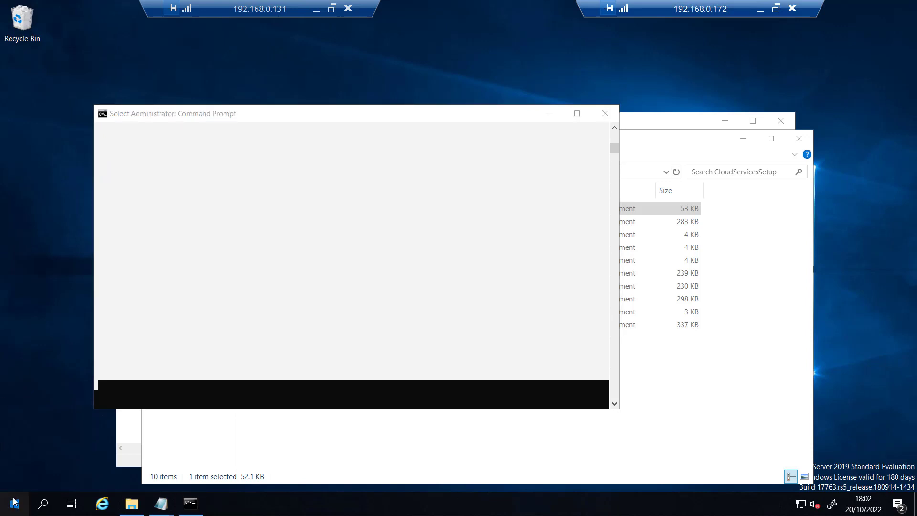
{"action": "left_click", "coordinate": [71, 188]}
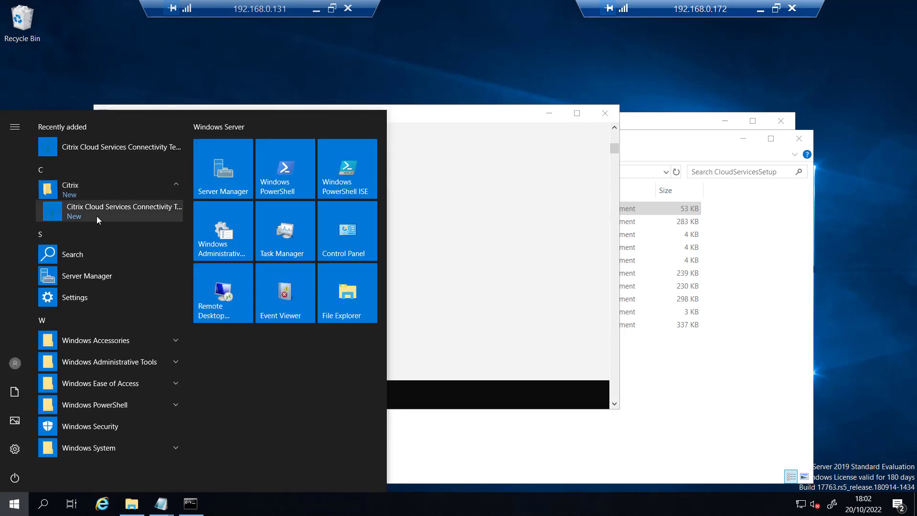
{"action": "left_click", "coordinate": [136, 210]}
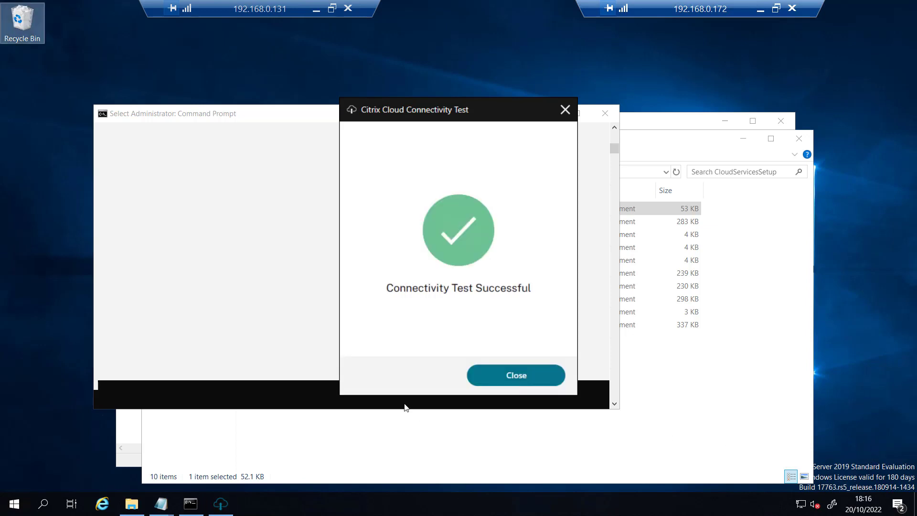
{"action": "left_click", "coordinate": [501, 384]}
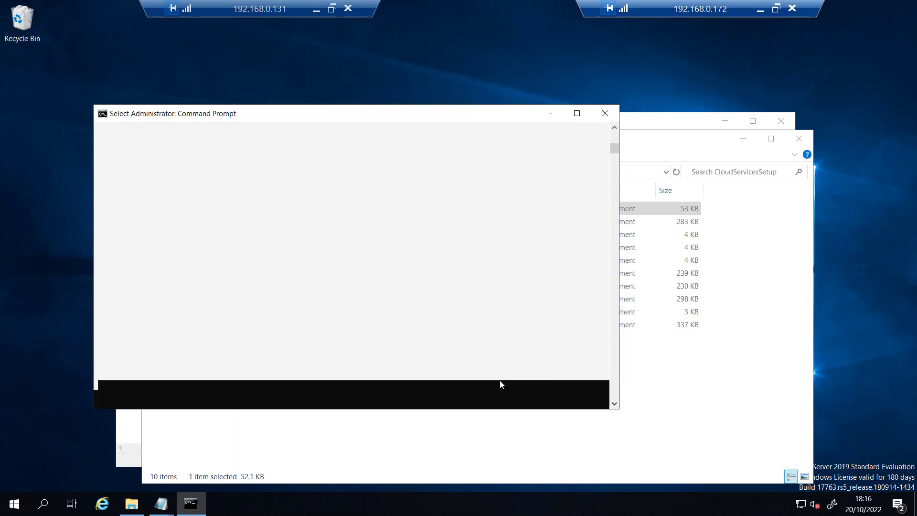
Step: Refresh the resource locations and open the Cloud Connectors list showing wnctxcc03 and wnctxcc04
{"action": "left_click", "coordinate": [760, 10]}
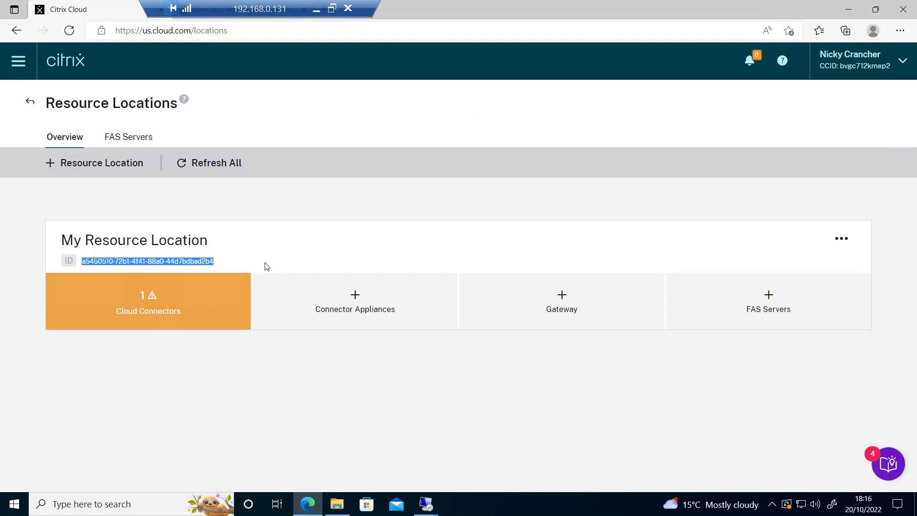
{"action": "left_click", "coordinate": [281, 184]}
{"action": "left_click", "coordinate": [226, 167]}
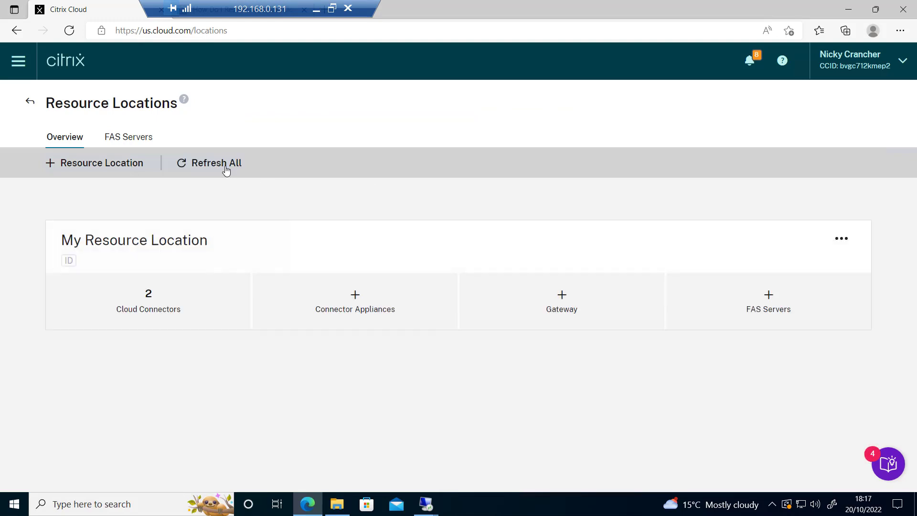
{"action": "left_click", "coordinate": [149, 304]}
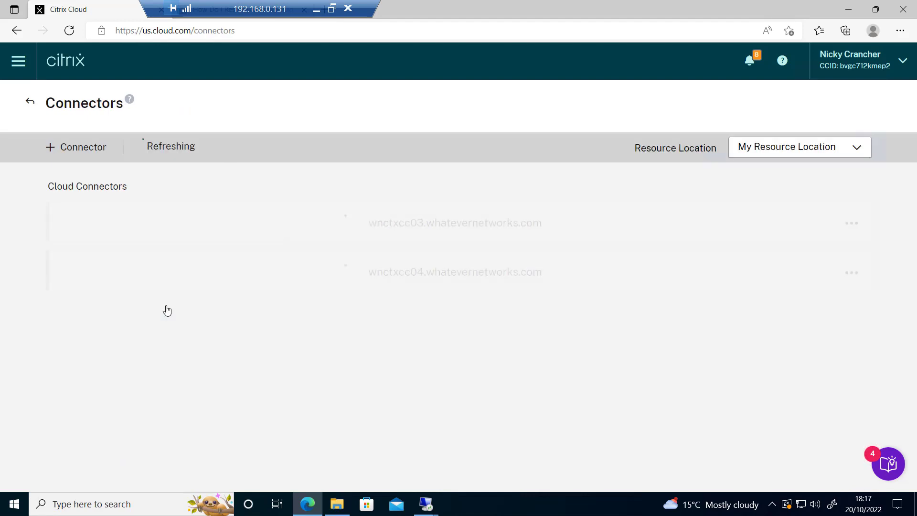